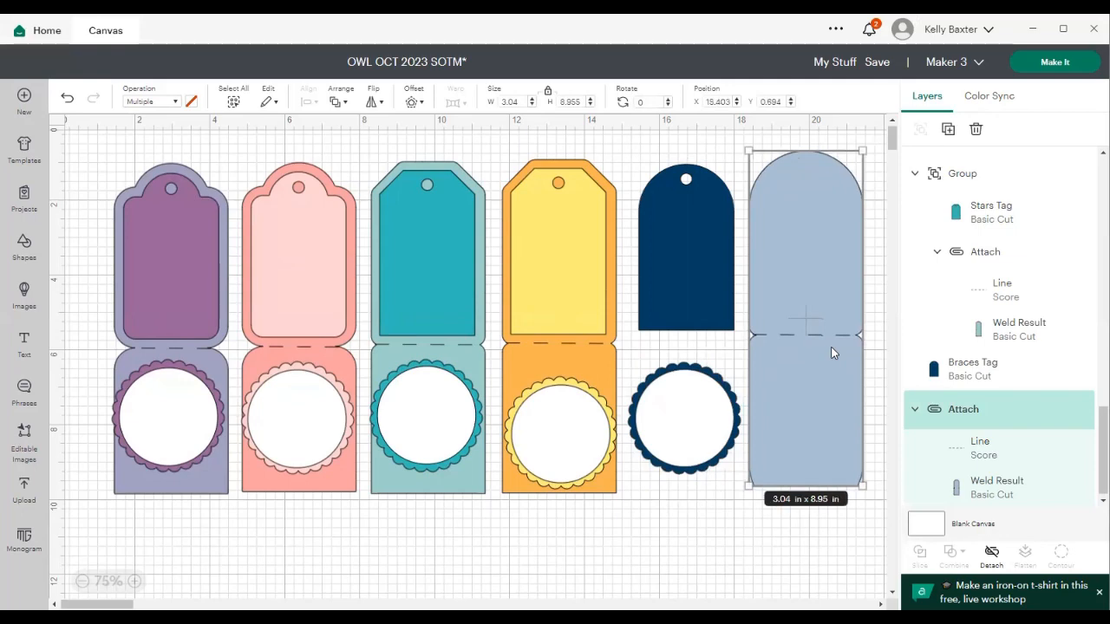
# - Delete the purple, pink, teal and yellow tag designs with their scalloped circles from the canvas
pyautogui.moveTo(694, 280)
pyautogui.mouseDown()
pyautogui.moveTo(676, 272)
pyautogui.moveTo(688, 279)
pyautogui.mouseUp()
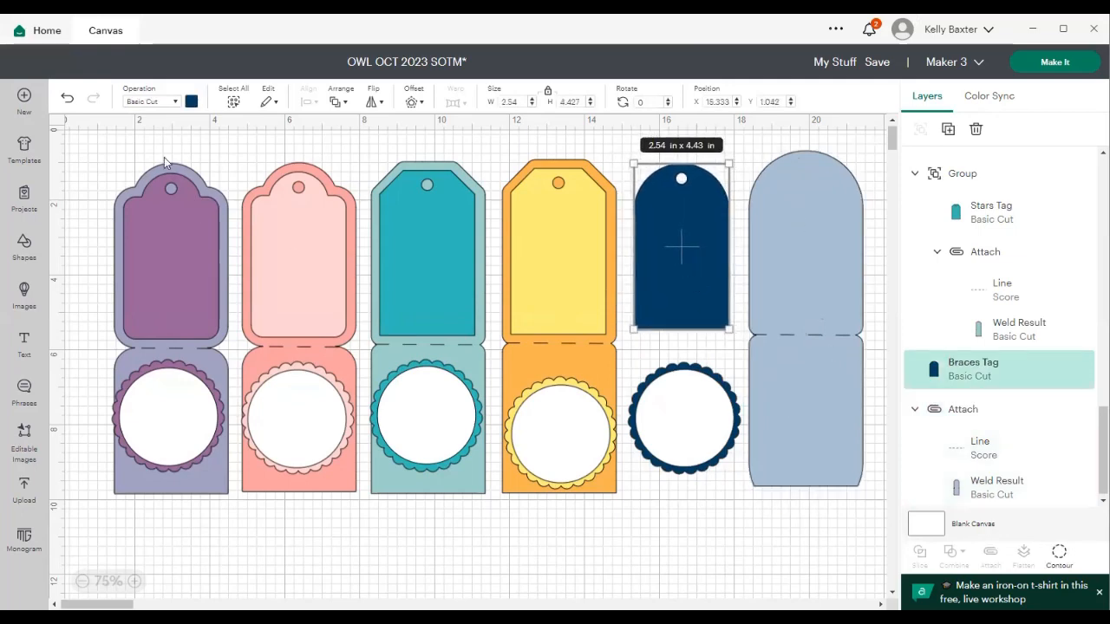
pyautogui.moveTo(122, 145); pyautogui.dragTo(619, 528)
pyautogui.press('Delete')
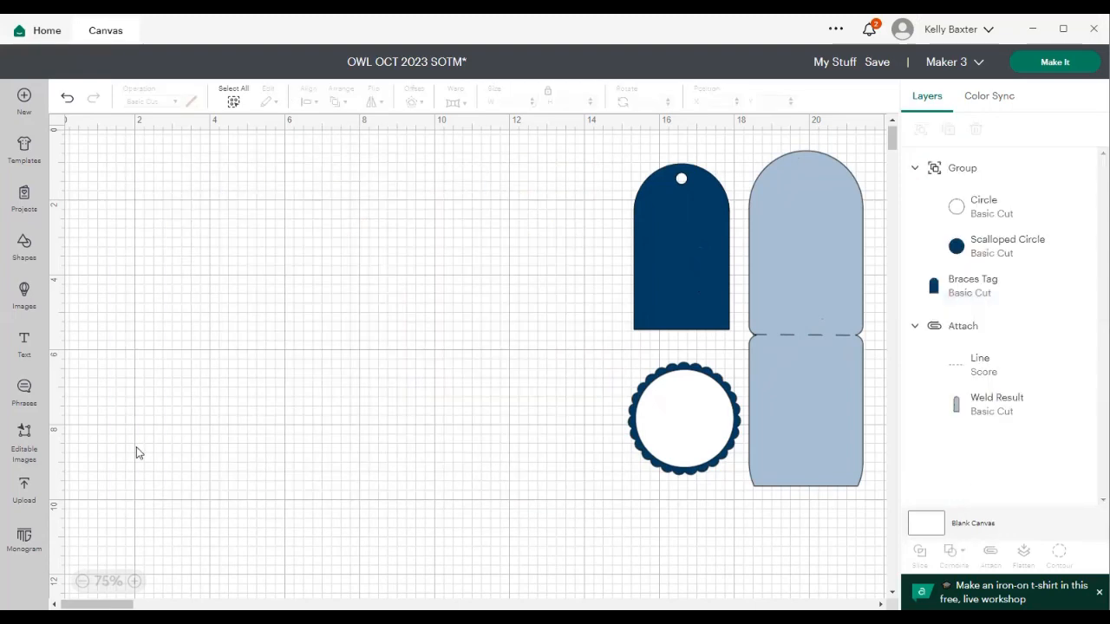
# - Insert a basic rectangle and place it in the empty canvas area at about x 5.4, y 2.4
pyautogui.click(24, 245)
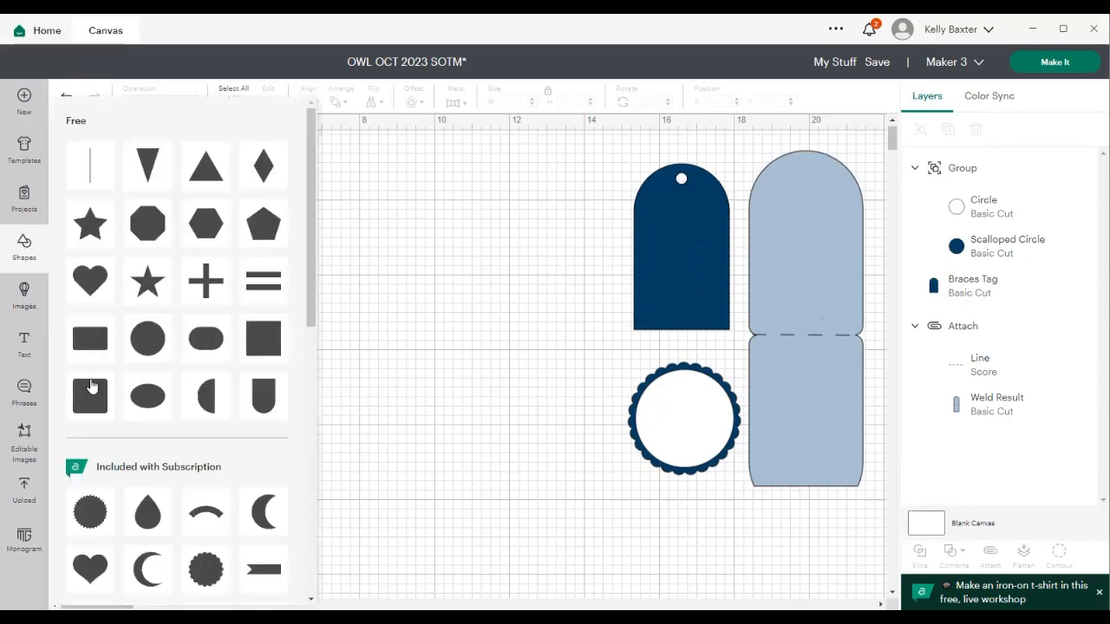
pyautogui.click(90, 346)
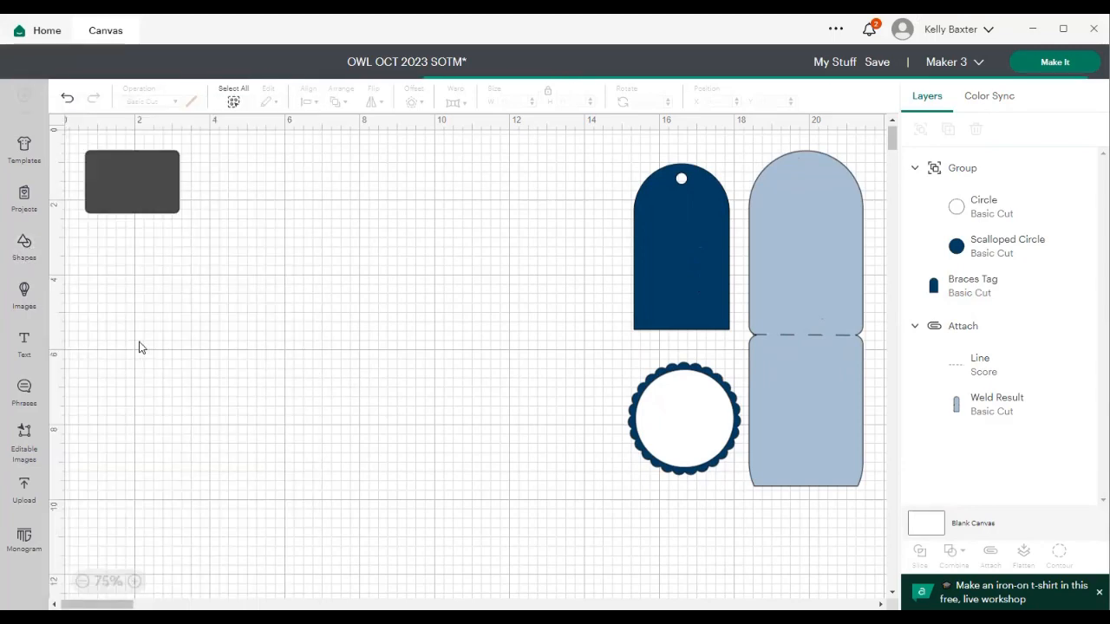
pyautogui.moveTo(119, 193); pyautogui.dragTo(298, 253)
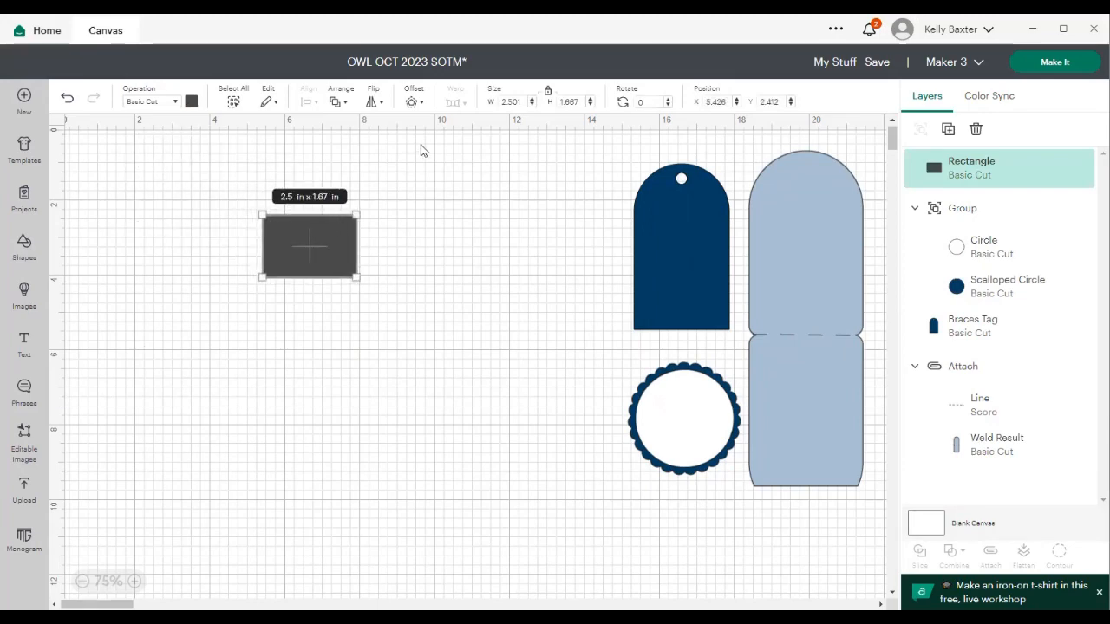
# - Resize the rectangle to 2.25 in wide and 3.4 in high with its proportions unlocked
pyautogui.moveTo(525, 102); pyautogui.dragTo(489, 103)
pyautogui.write('2.25')
pyautogui.press('Tab')
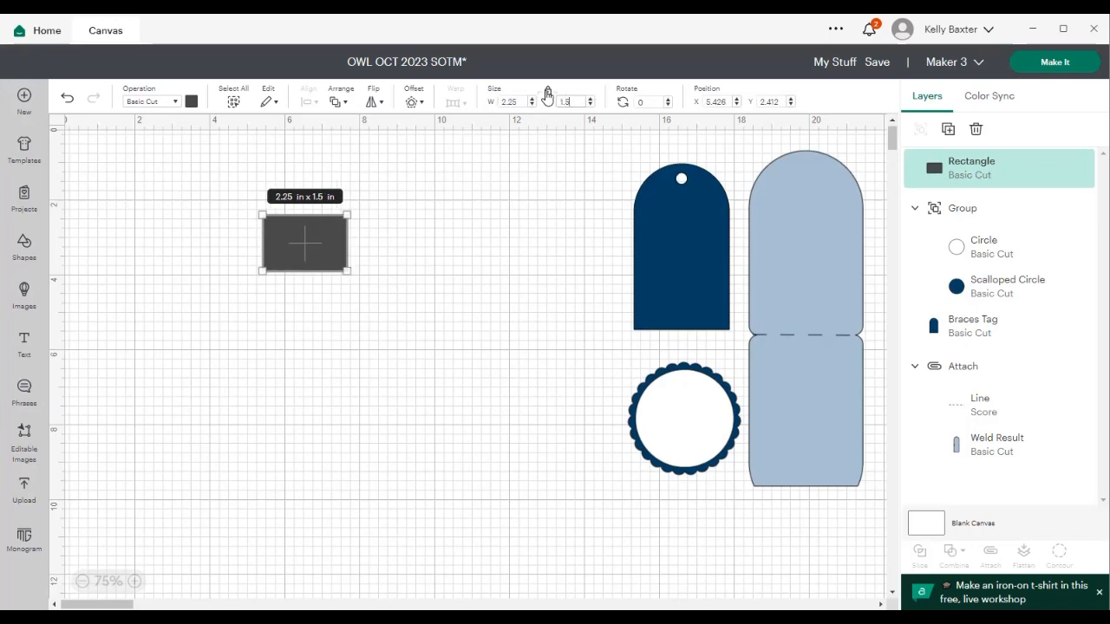
pyautogui.hotkey('shift', 'Tab')
pyautogui.press('Tab')
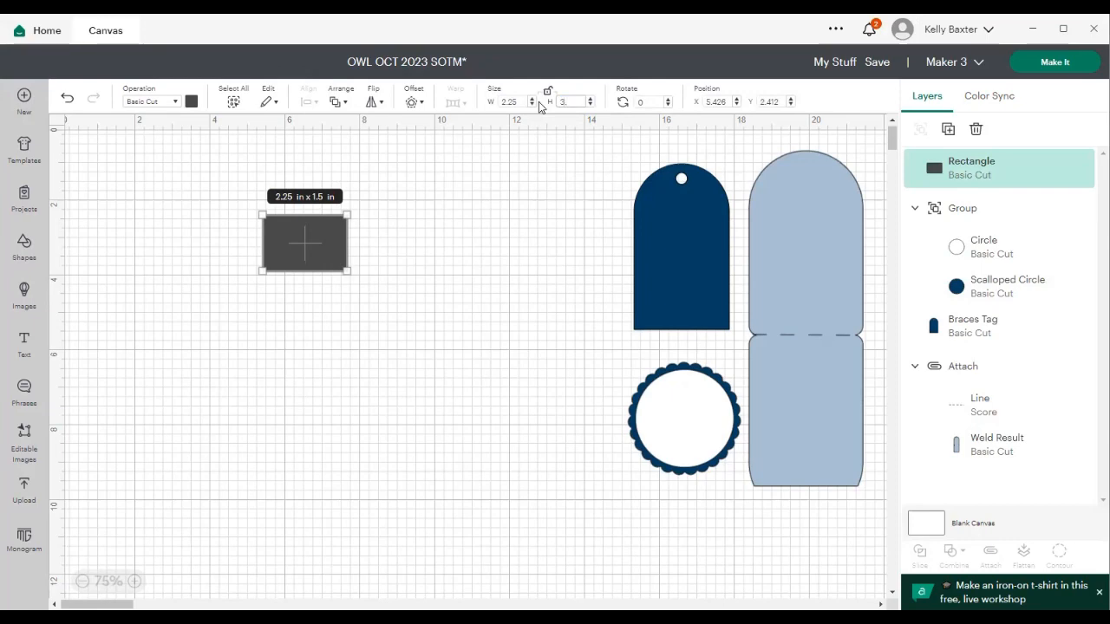
pyautogui.press('Return')
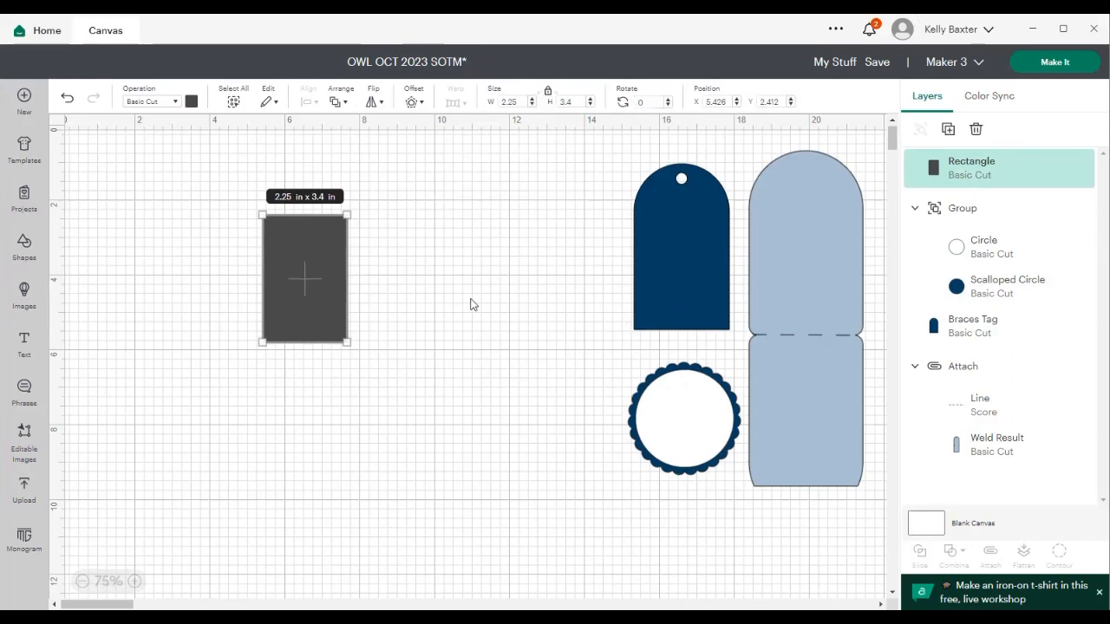
# - Nudge the rectangle slightly upward and delete the navy tag and the navy scalloped circle group
pyautogui.moveTo(319, 295)
pyautogui.mouseDown()
pyautogui.moveTo(359, 278)
pyautogui.moveTo(298, 280)
pyautogui.moveTo(313, 285)
pyautogui.mouseUp()
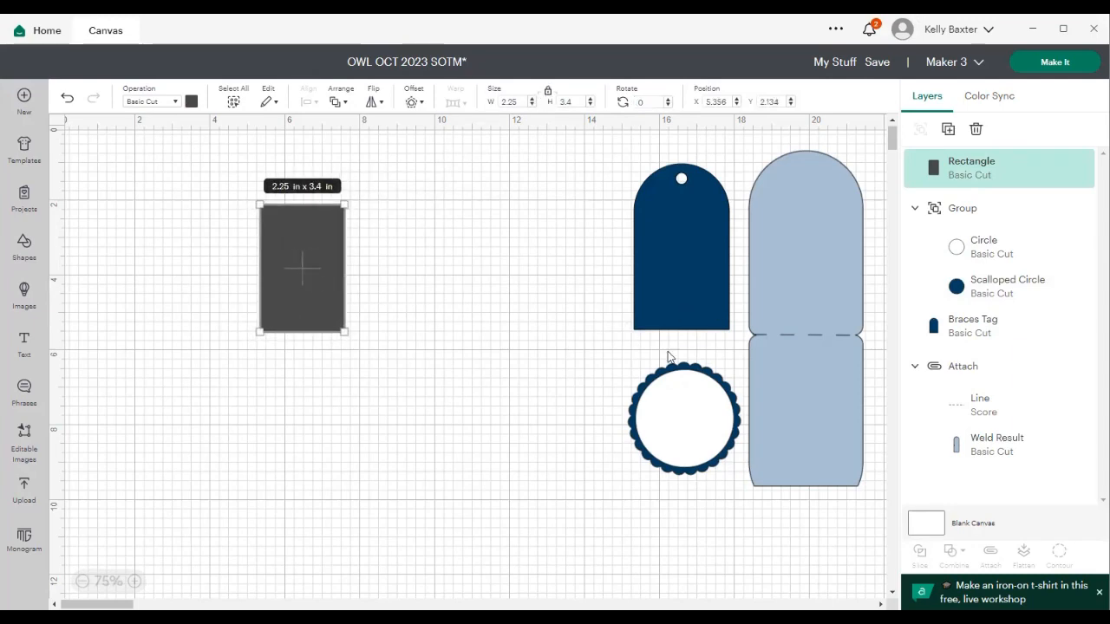
pyautogui.moveTo(626, 142); pyautogui.dragTo(716, 475)
pyautogui.press('Delete')
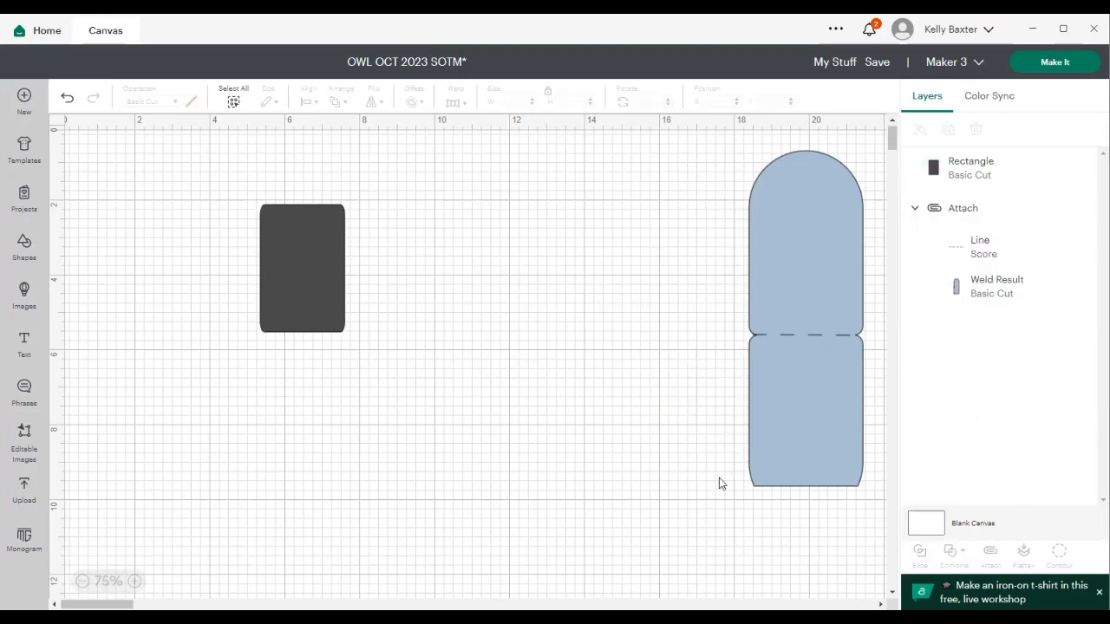
# - Search the image library for "tags" and filter the results to purchased images
pyautogui.click(23, 294)
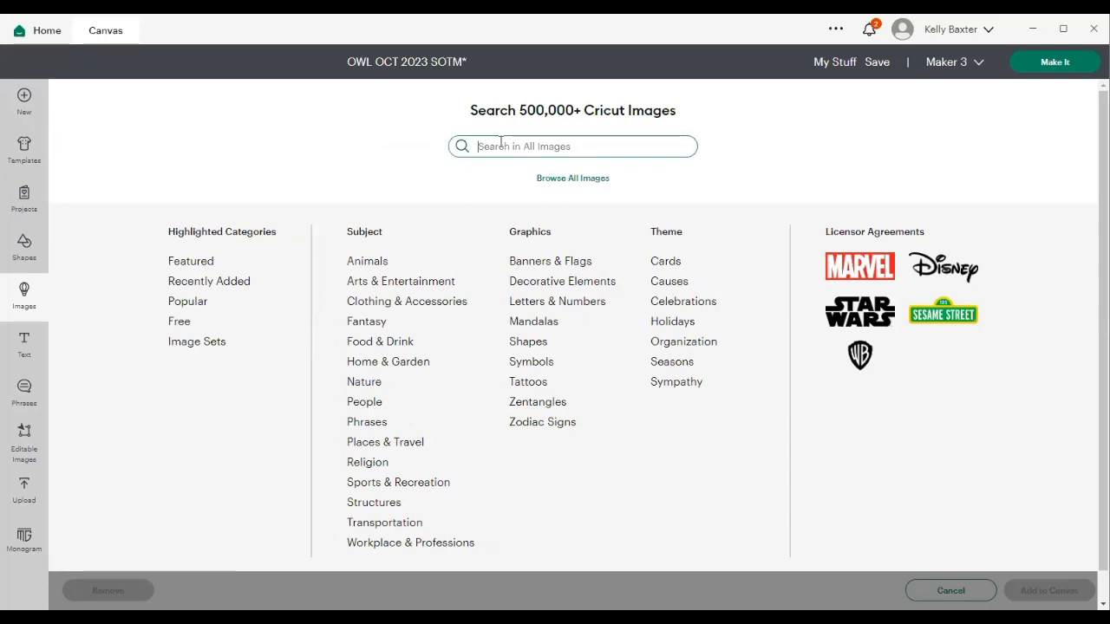
pyautogui.write('ta')
pyautogui.press('BackSpace')
pyautogui.press('BackSpace')
pyautogui.press('BackSpace')
pyautogui.click(556, 178)
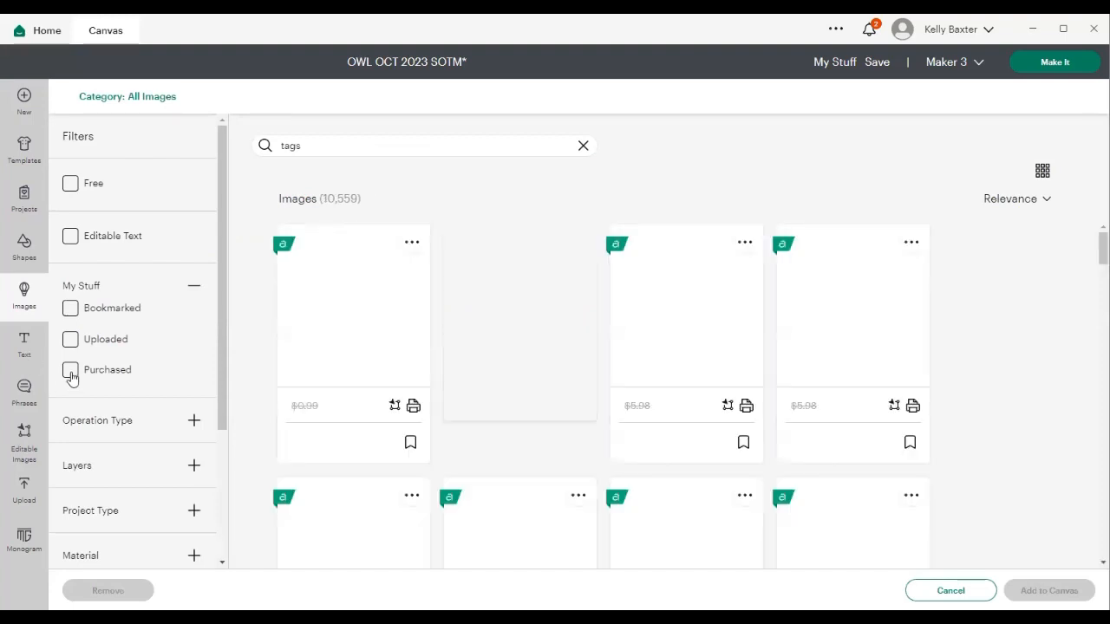
pyautogui.click(70, 372)
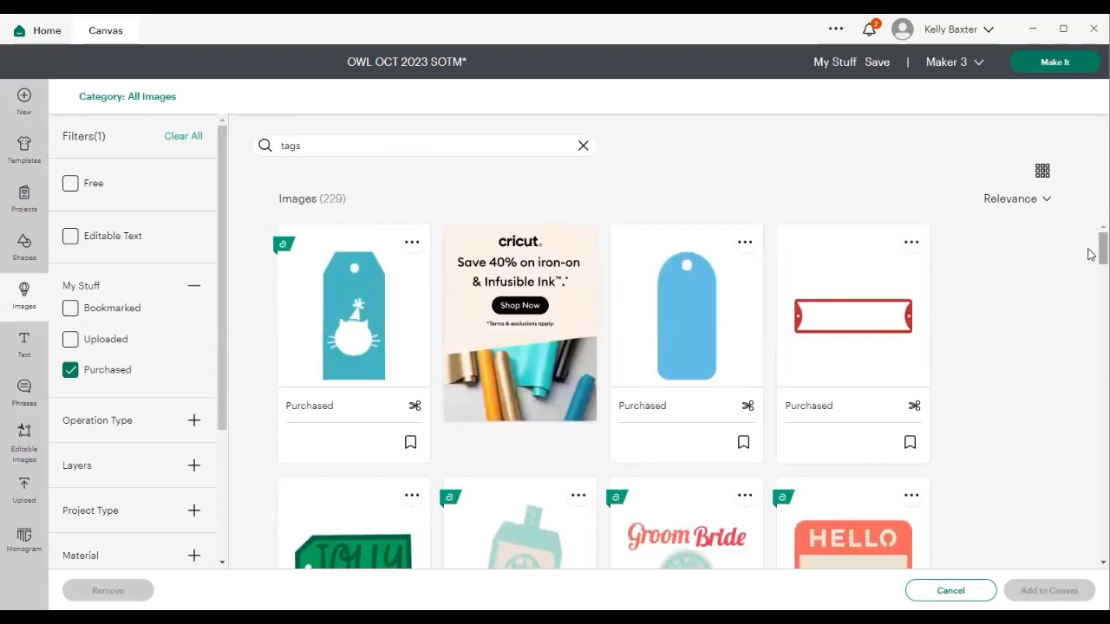
# - Add the plum tag with the rounded tab and flower cutout to the canvas
pyautogui.moveTo(1100, 253); pyautogui.dragTo(1091, 413)
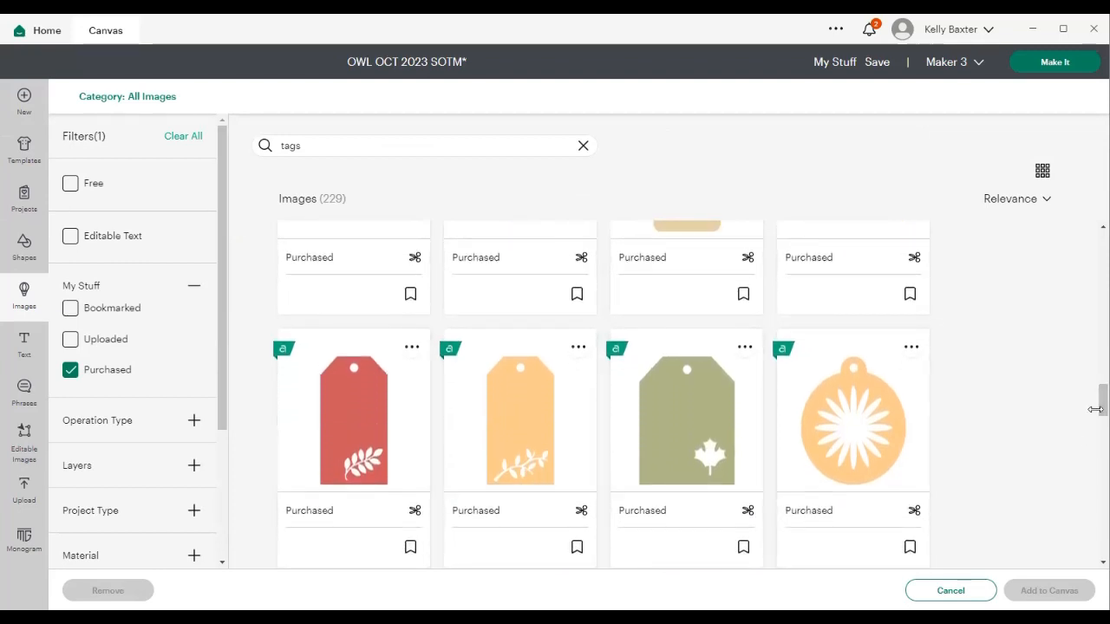
pyautogui.moveTo(1091, 413); pyautogui.dragTo(1091, 456)
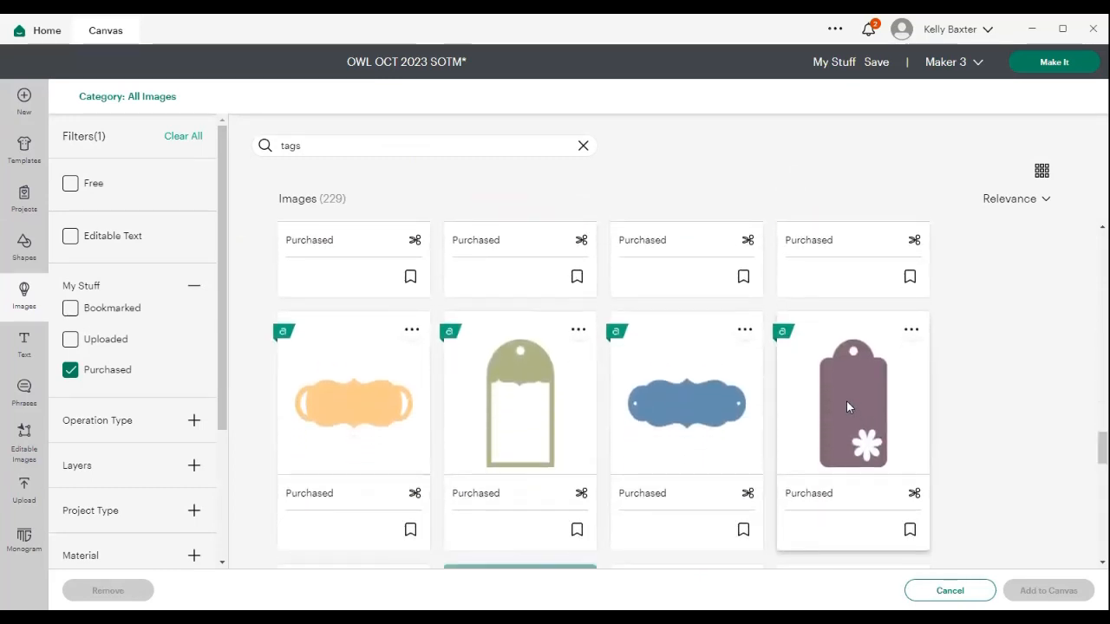
pyautogui.click(846, 400)
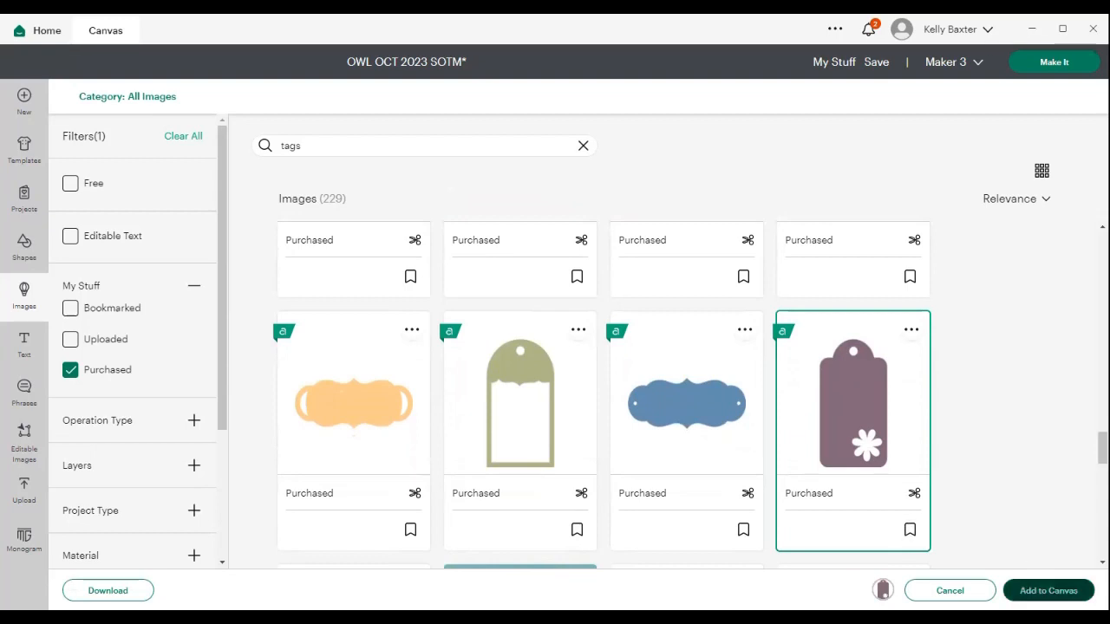
pyautogui.click(1048, 591)
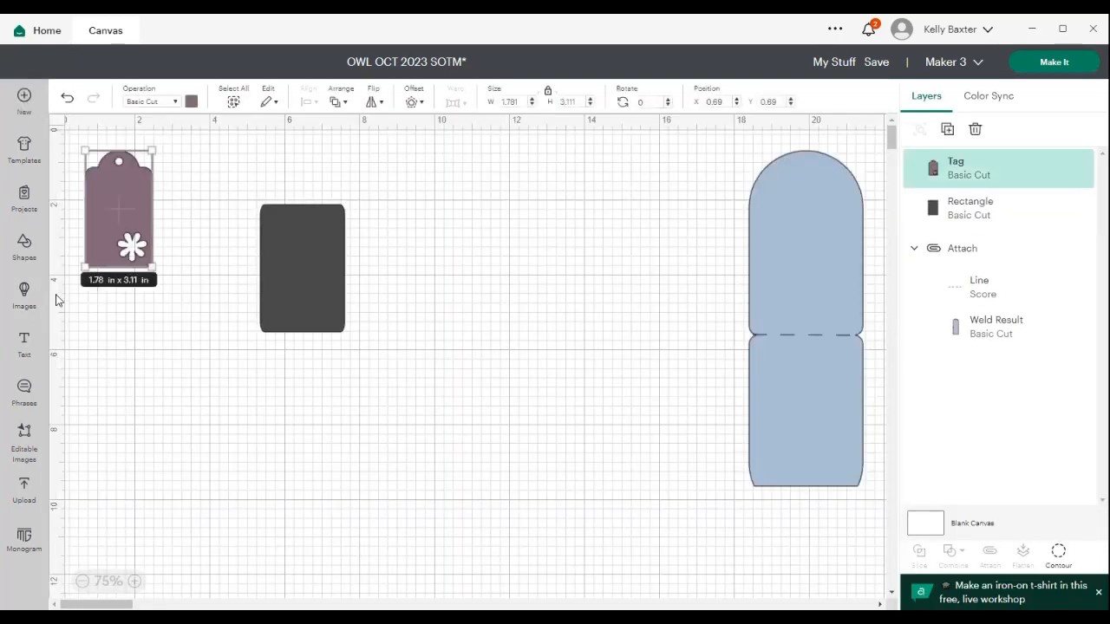
# - Move the plum tag into open space and hide its flower cutout with Contour
pyautogui.moveTo(127, 201); pyautogui.dragTo(587, 257)
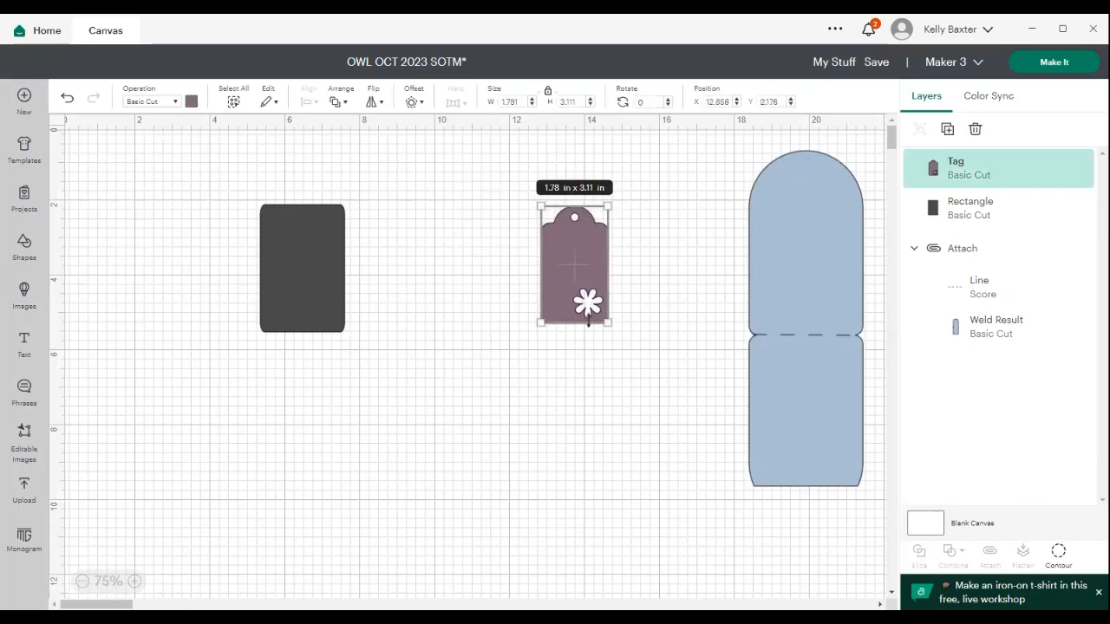
pyautogui.click(1061, 559)
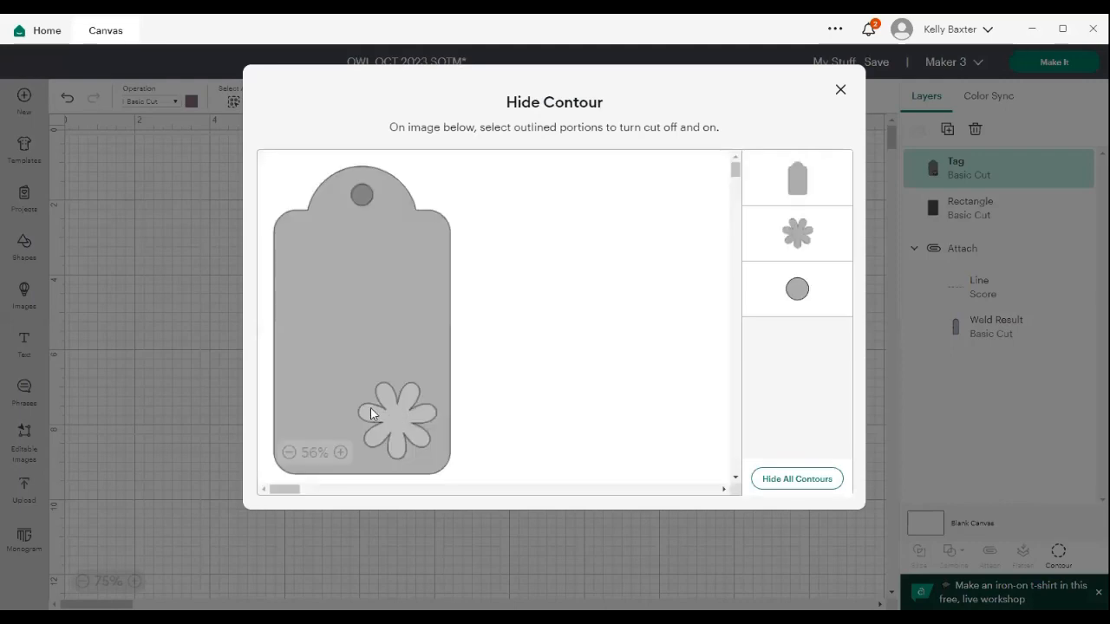
pyautogui.click(383, 416)
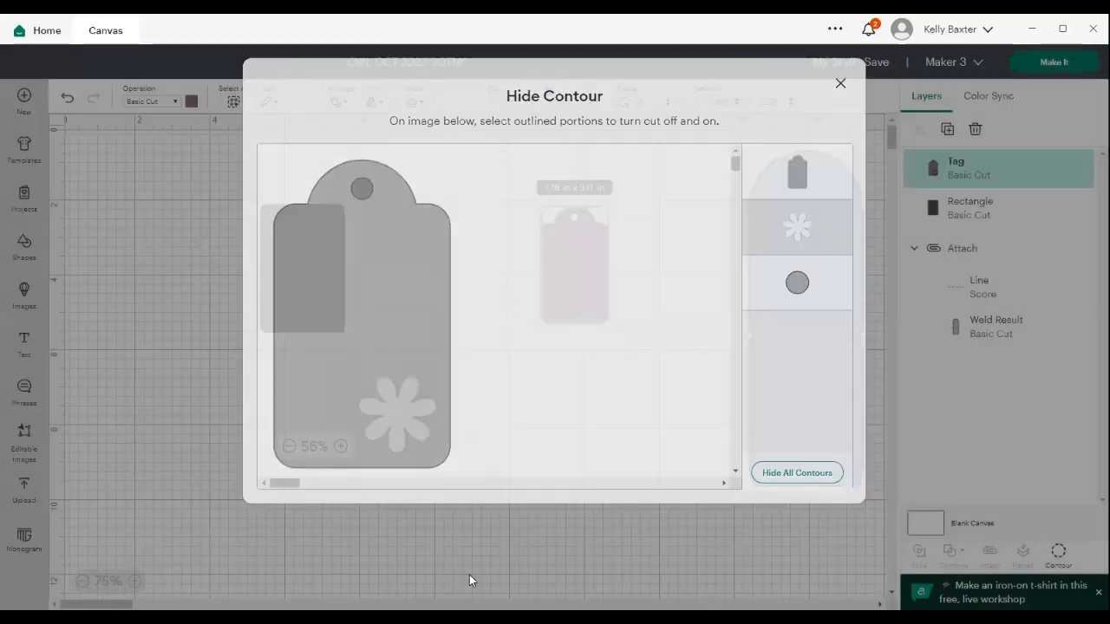
pyautogui.click(469, 575)
# - Move the tag beside the rectangle and enlarge it to about 2.95 × 5.15 in
pyautogui.moveTo(568, 269); pyautogui.dragTo(442, 242)
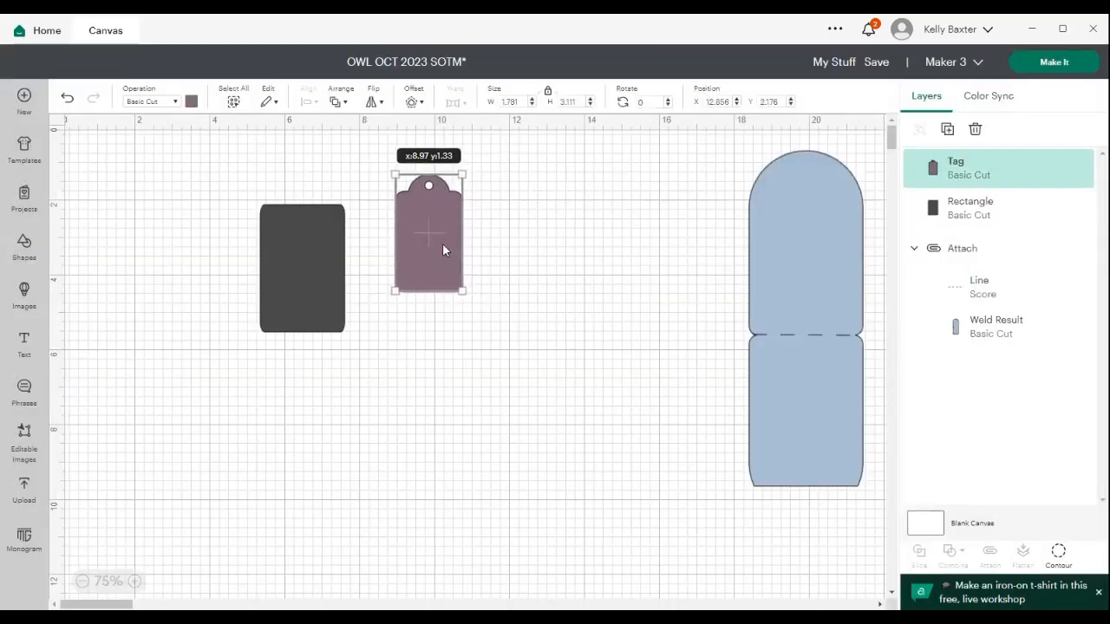
pyautogui.moveTo(460, 287); pyautogui.dragTo(508, 368)
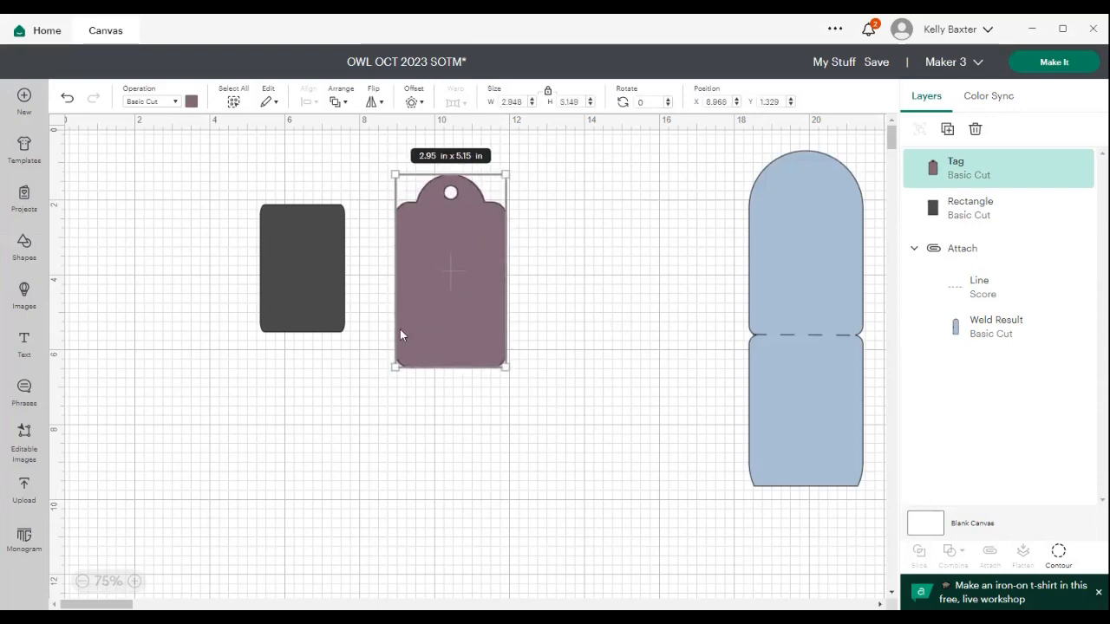
# - Position the grey rectangle over the body of the tag and bring it to the front
pyautogui.moveTo(314, 303); pyautogui.dragTo(463, 322)
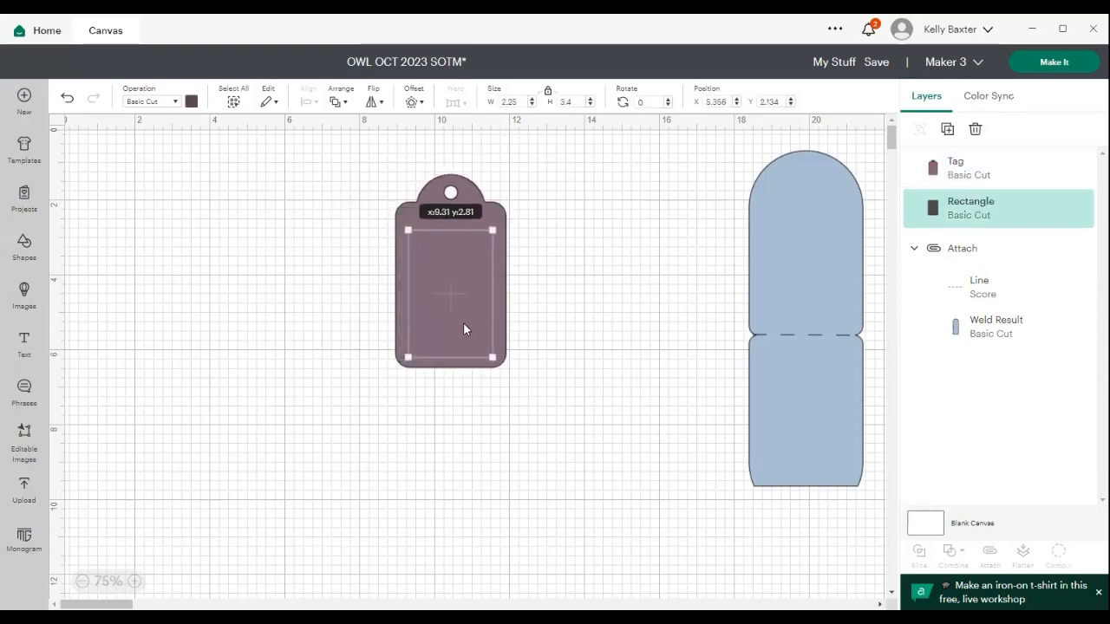
pyautogui.click(339, 101)
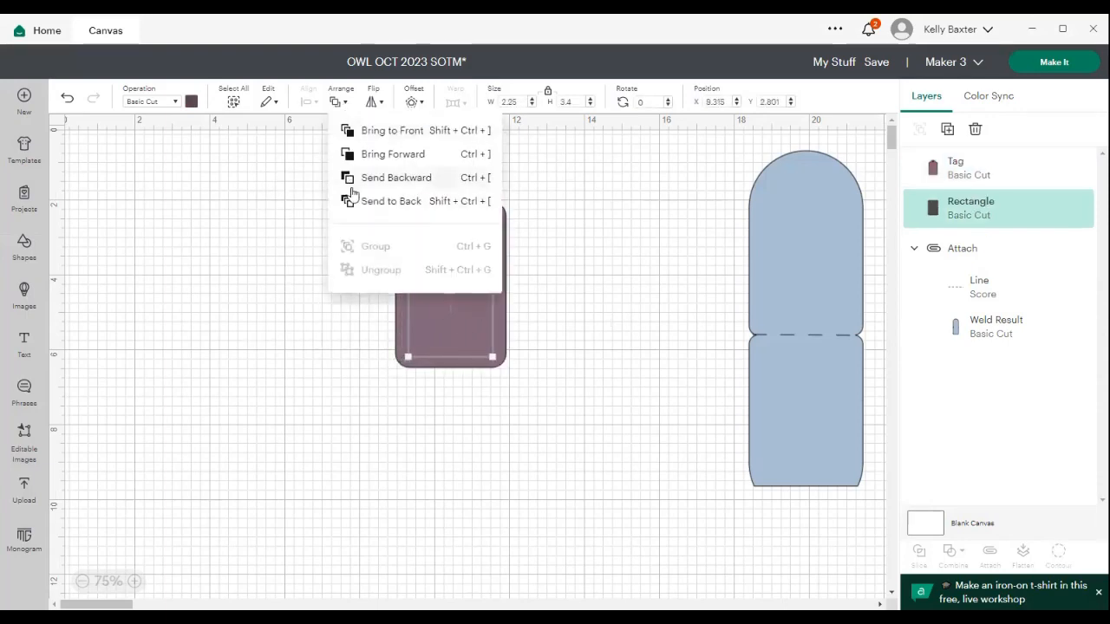
pyautogui.click(355, 132)
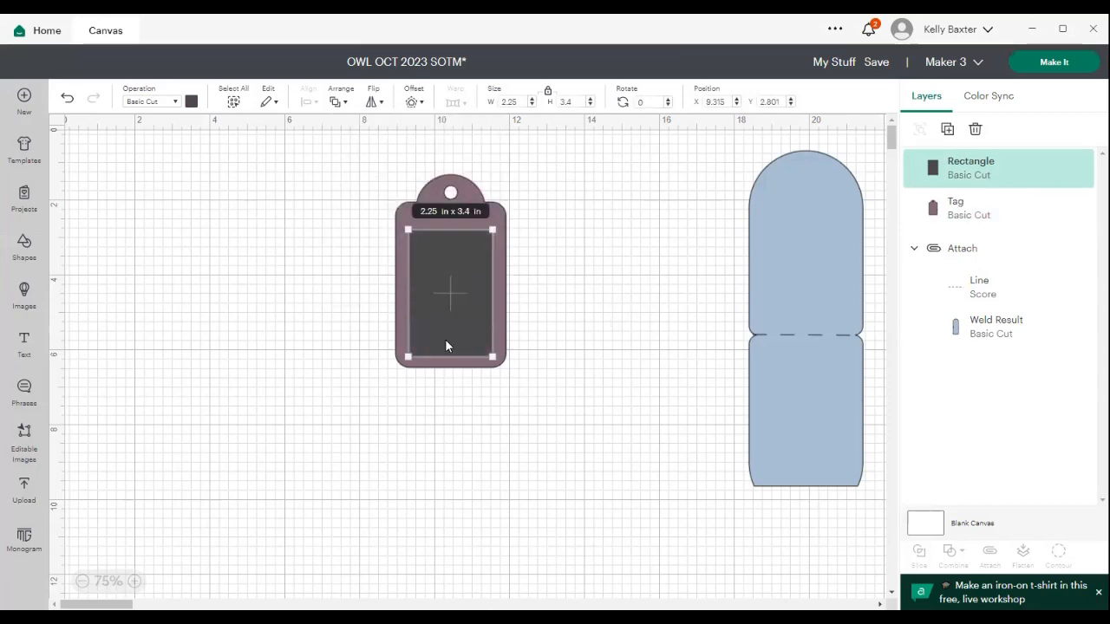
# - Shrink the tag to about 2.49 × 4.35 in and center the rectangle within it, leaving a narrow border
pyautogui.click(534, 345)
pyautogui.click(496, 327)
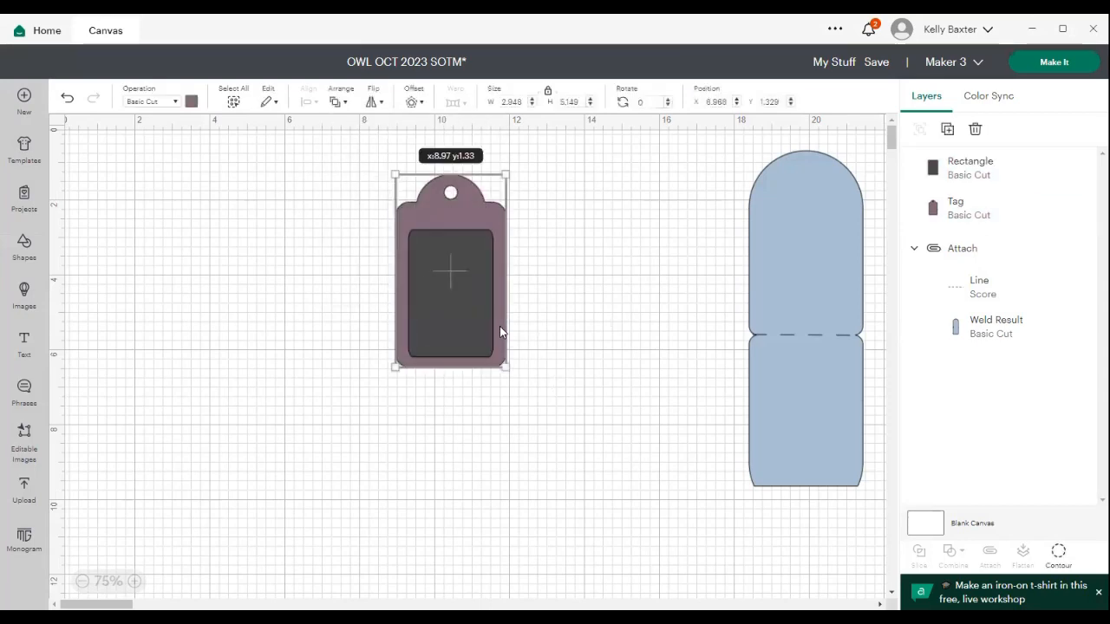
pyautogui.moveTo(507, 367); pyautogui.dragTo(389, 299)
pyautogui.click(518, 391)
pyautogui.click(458, 396)
pyautogui.click(446, 203)
pyautogui.moveTo(416, 348); pyautogui.dragTo(411, 343)
pyautogui.moveTo(442, 305); pyautogui.dragTo(378, 311)
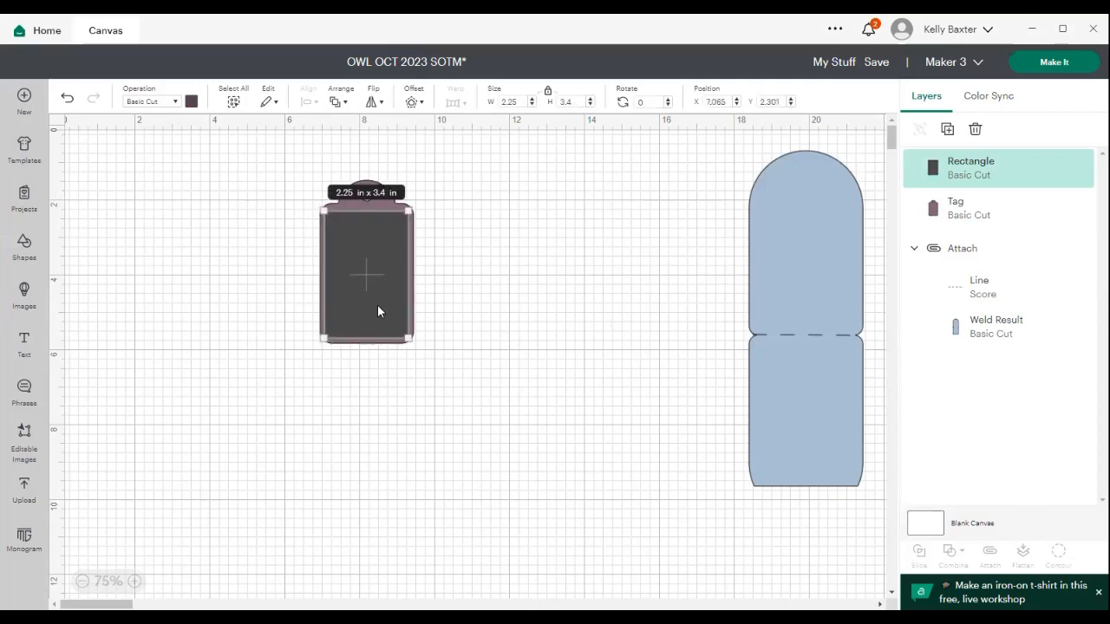
pyautogui.click(384, 427)
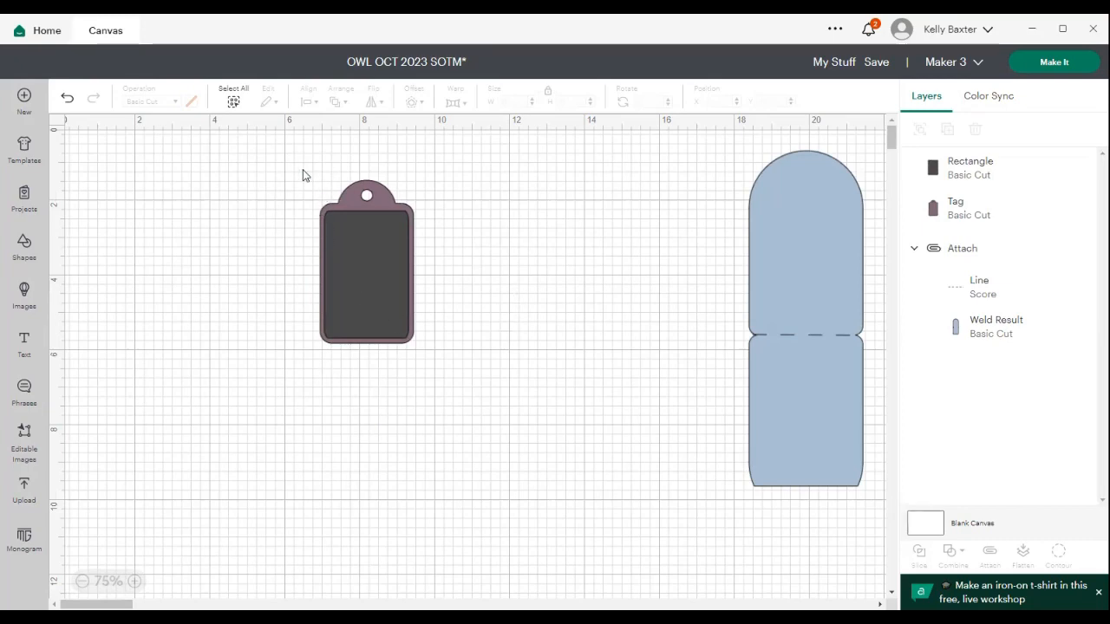
# - Duplicate the tag and its rectangle together as ungrouped pieces
pyautogui.moveTo(304, 171); pyautogui.dragTo(461, 363)
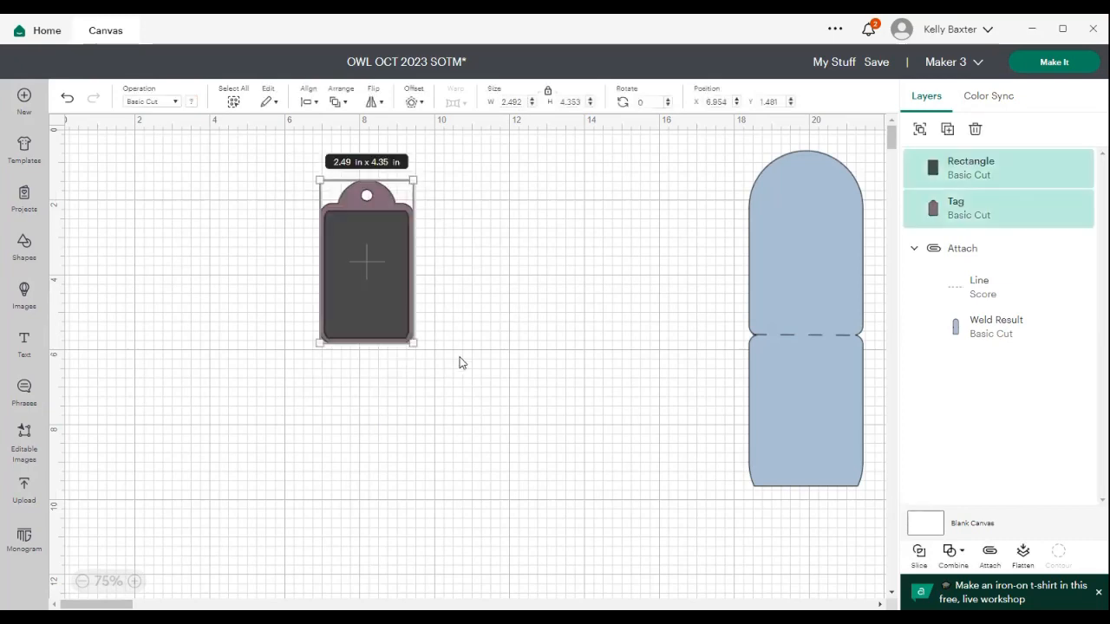
pyautogui.click(920, 128)
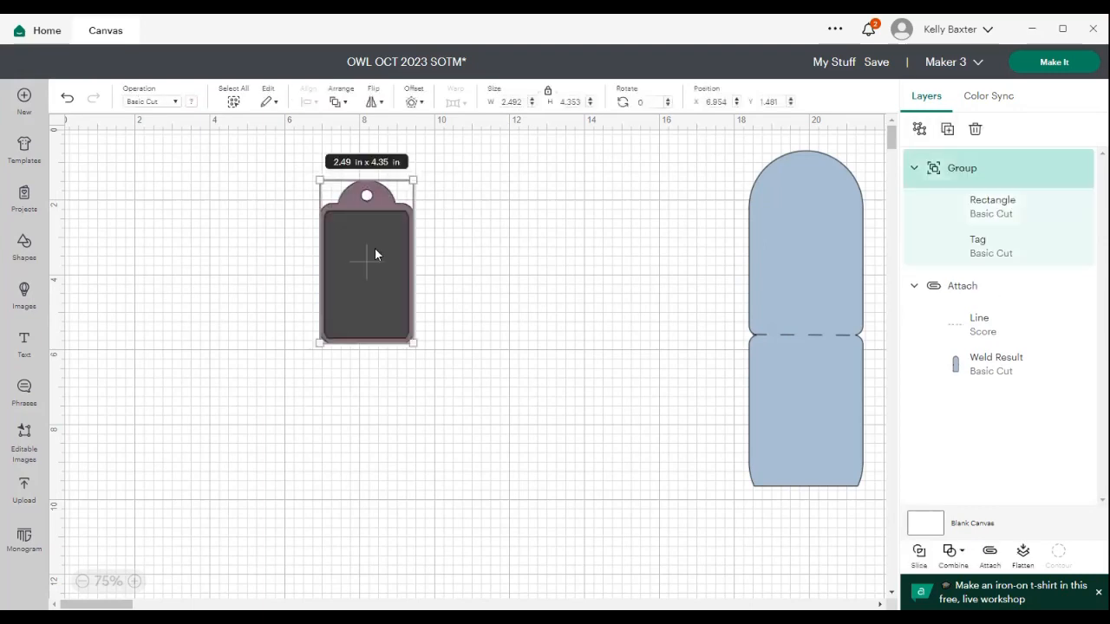
pyautogui.click(920, 128)
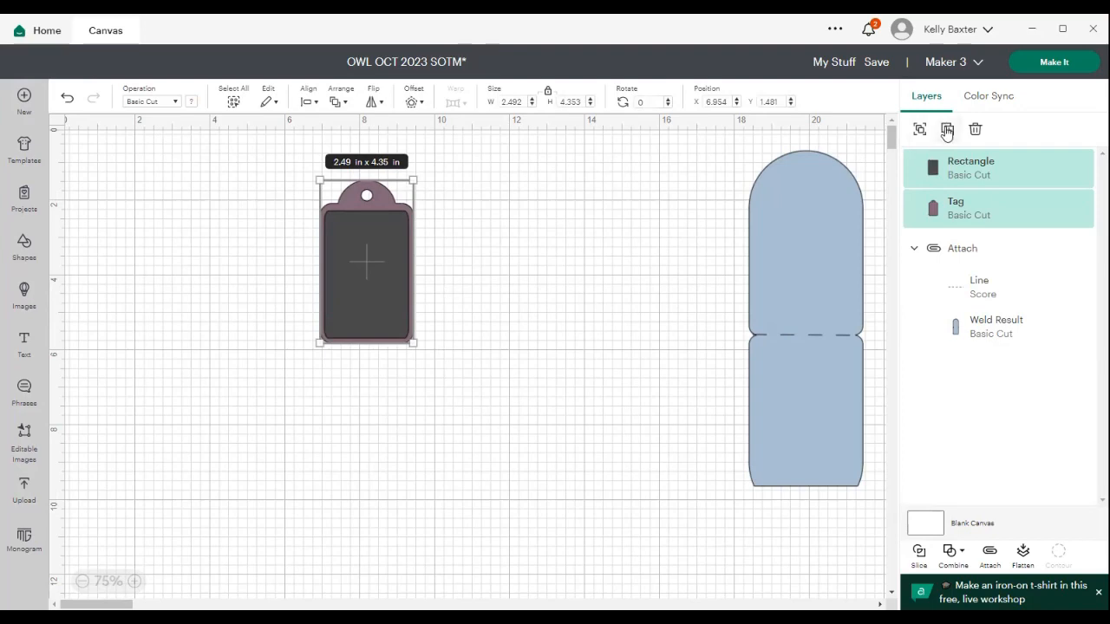
pyautogui.hotkey('ctrl', 'd')
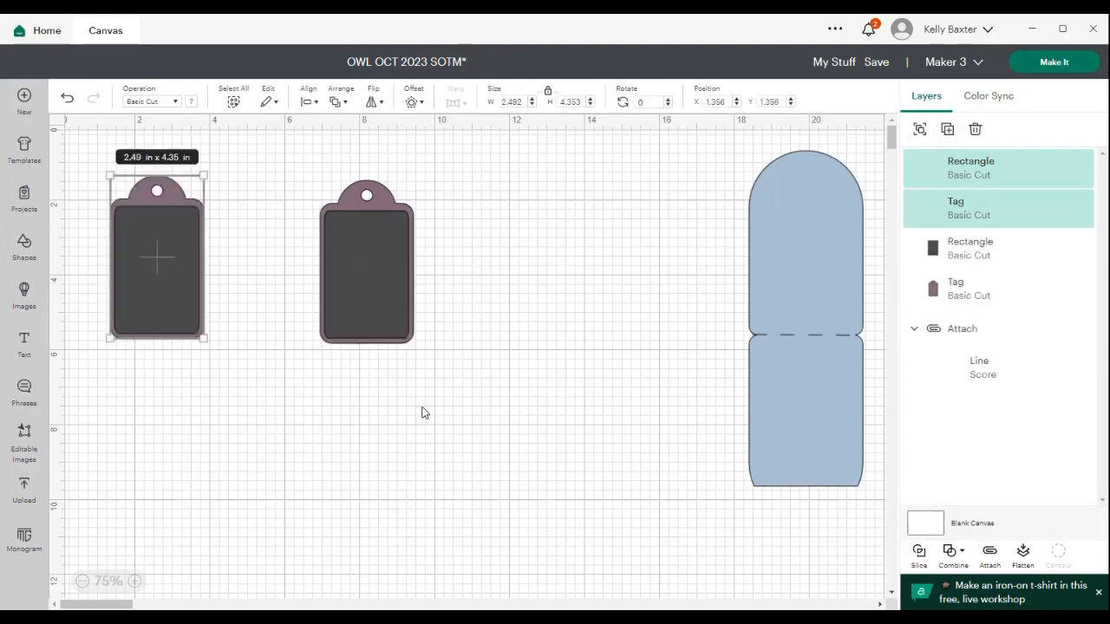
# - Delete the rectangles from both tags and move the original tag farther from its copy
pyautogui.moveTo(408, 330); pyautogui.dragTo(497, 307)
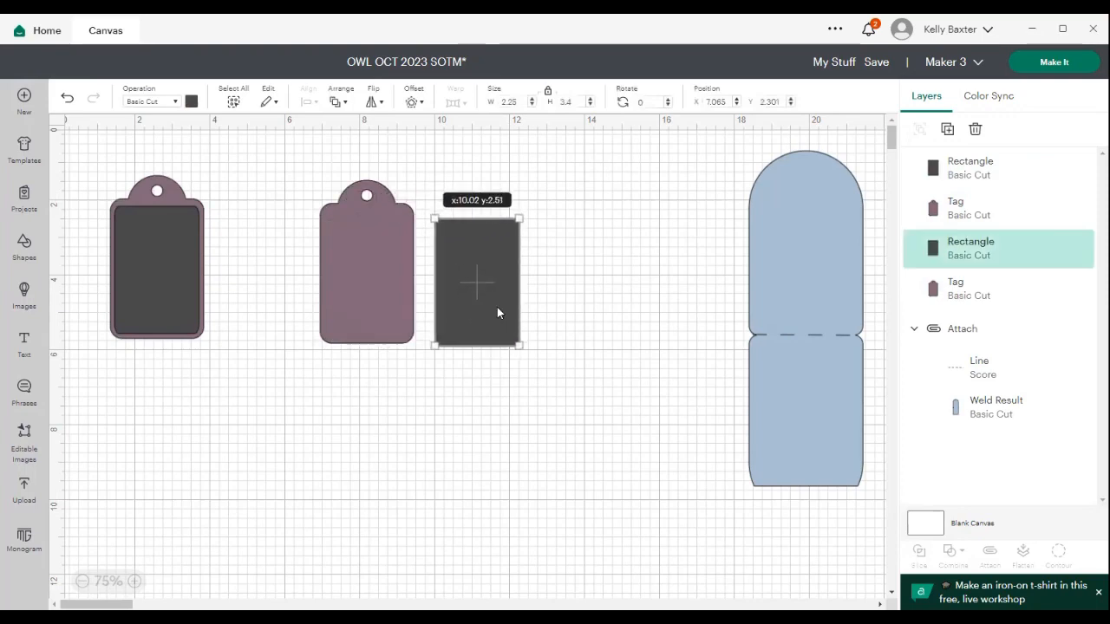
pyautogui.press('Delete')
pyautogui.moveTo(168, 268); pyautogui.dragTo(244, 358)
pyautogui.press('Delete')
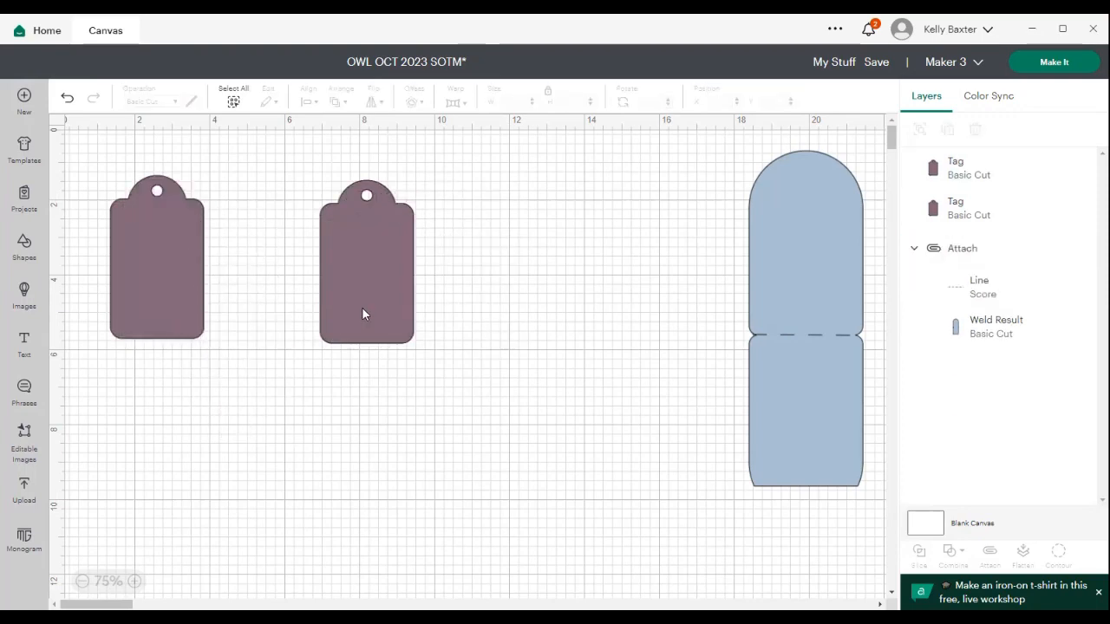
pyautogui.moveTo(365, 312); pyautogui.dragTo(431, 307)
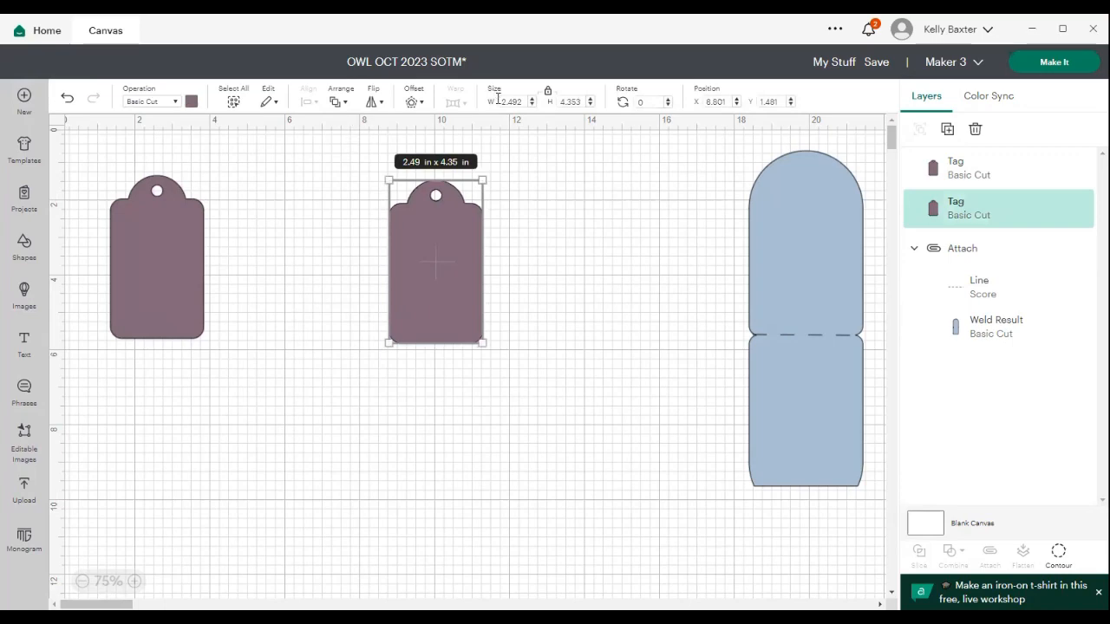
# - Create a 0.25 in rounded-corner offset around the copied tag, move both tags off it, and delete the copied tag
pyautogui.click(414, 102)
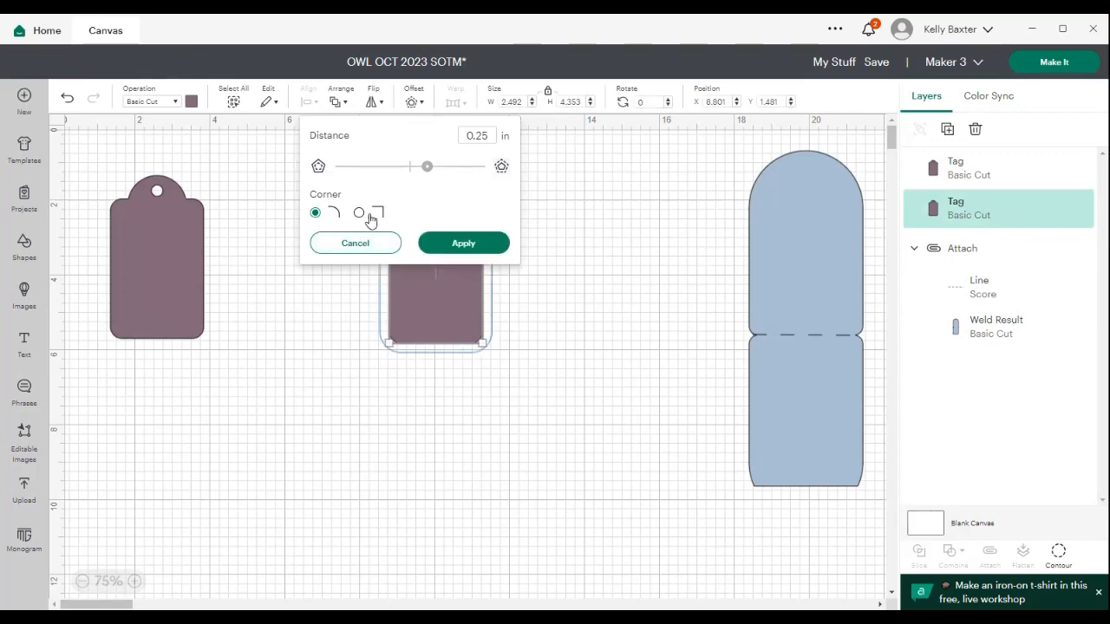
pyautogui.click(463, 245)
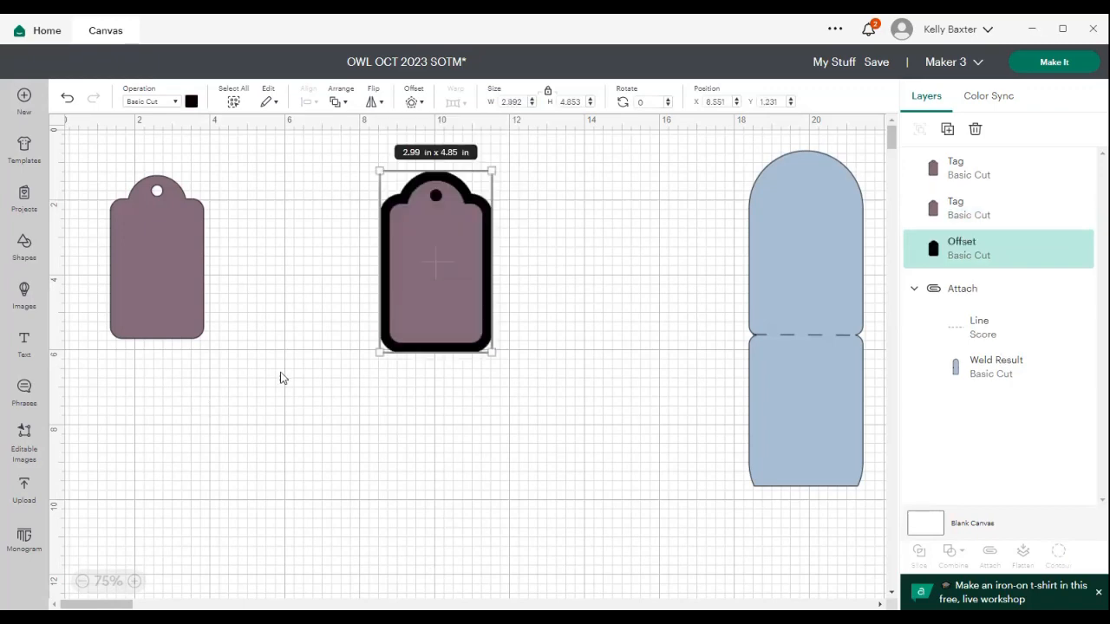
pyautogui.moveTo(149, 302); pyautogui.dragTo(295, 300)
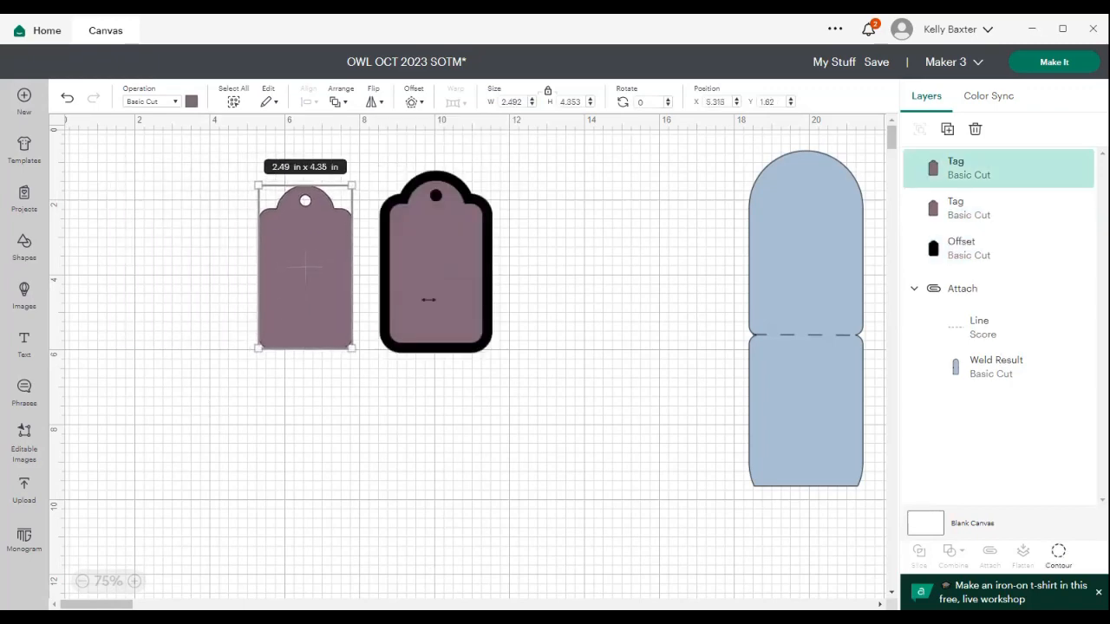
pyautogui.moveTo(439, 297); pyautogui.dragTo(618, 310)
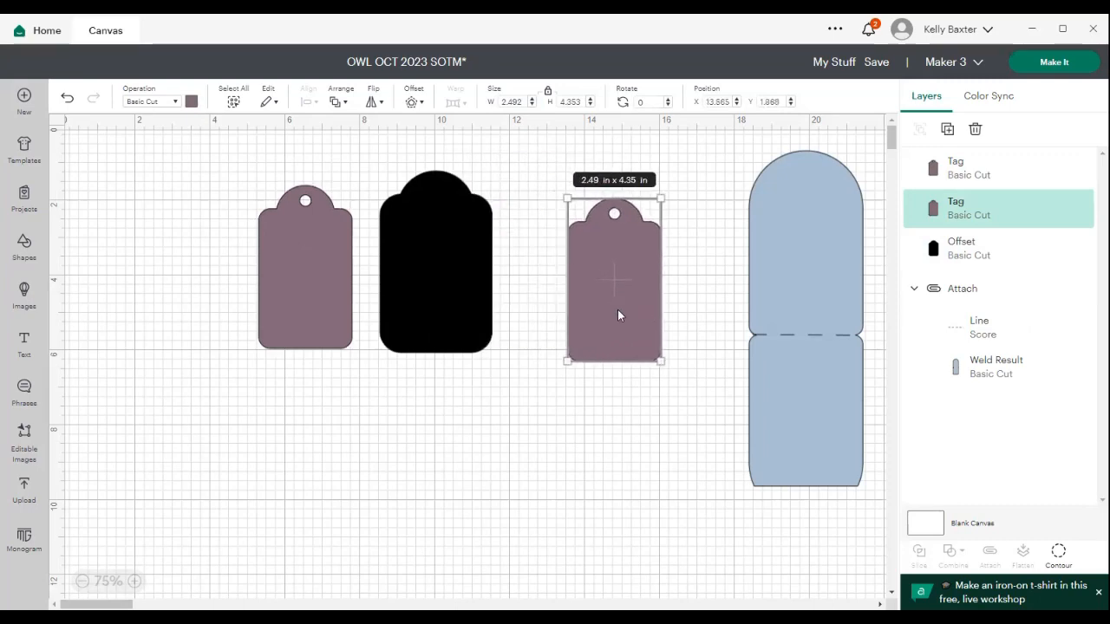
pyautogui.press('Delete')
# - Space the black offset shape and the remaining tag apart, duplicate the offset, and place its copy alongside
pyautogui.moveTo(404, 280); pyautogui.dragTo(456, 278)
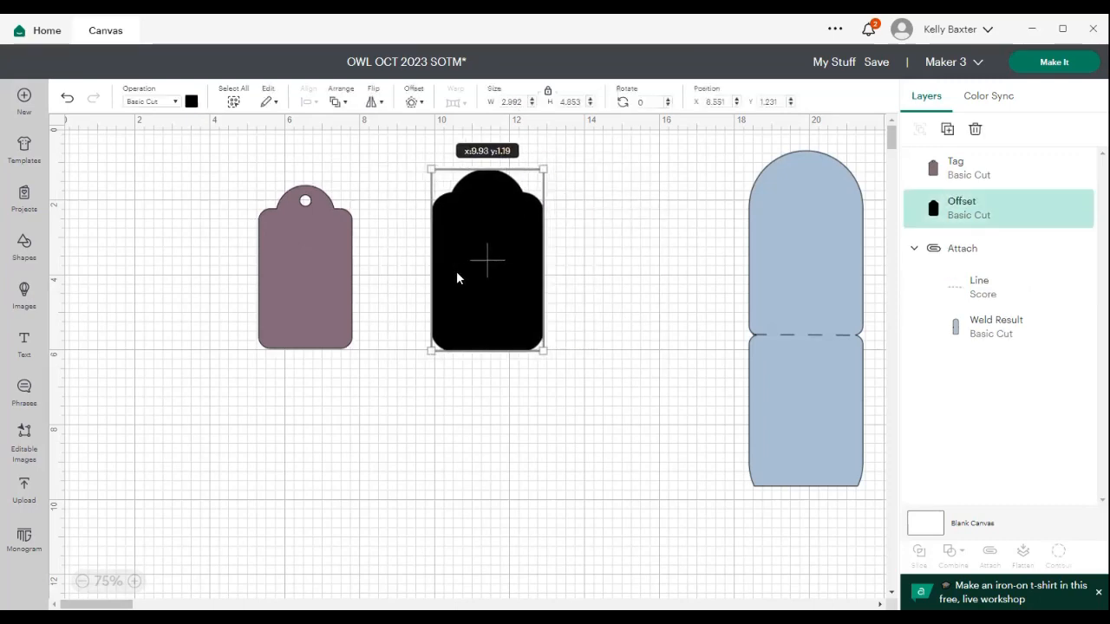
pyautogui.moveTo(303, 290)
pyautogui.mouseDown()
pyautogui.moveTo(508, 275)
pyautogui.moveTo(299, 275)
pyautogui.mouseUp()
pyautogui.click(494, 268)
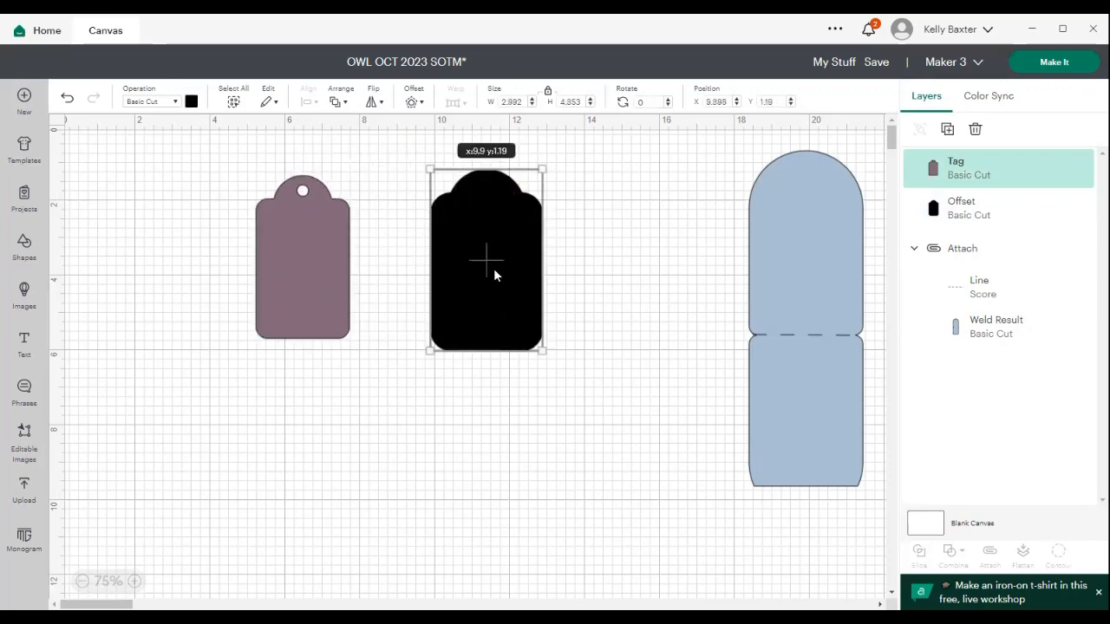
pyautogui.click(948, 128)
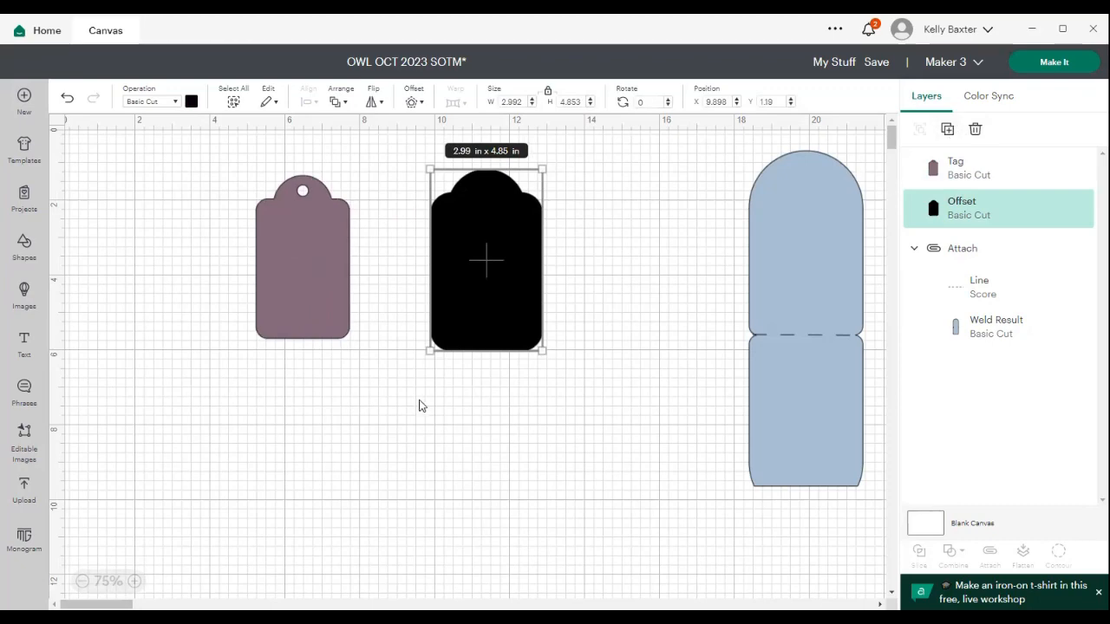
pyautogui.moveTo(169, 304); pyautogui.dragTo(590, 274)
# - Recolor both black offset shapes with the light blue material color already used in the project
pyautogui.click(481, 294)
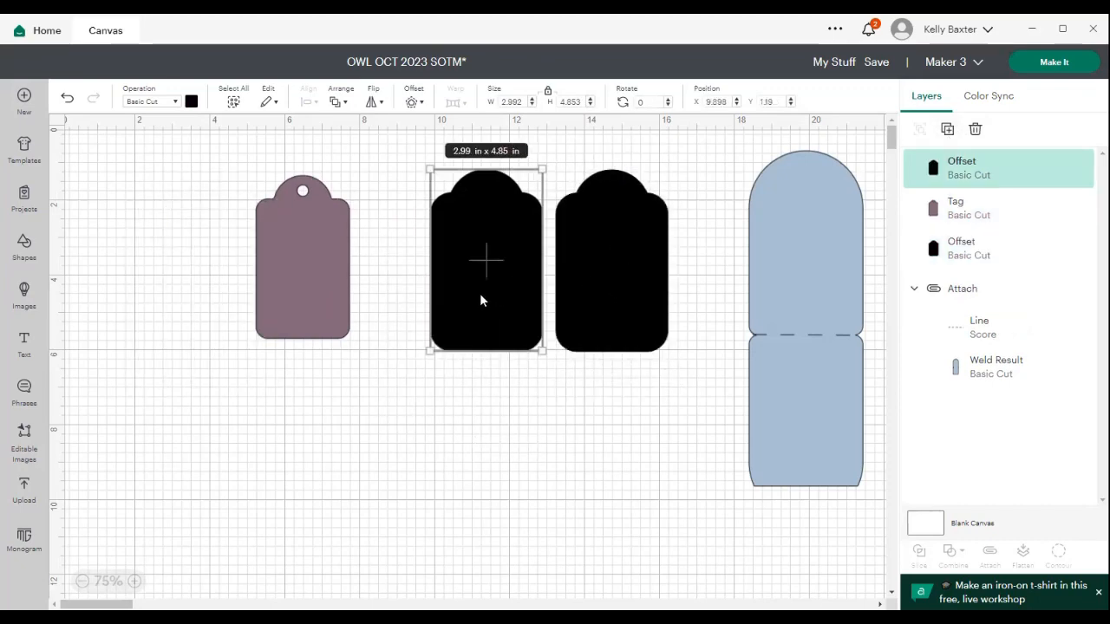
pyautogui.click(192, 102)
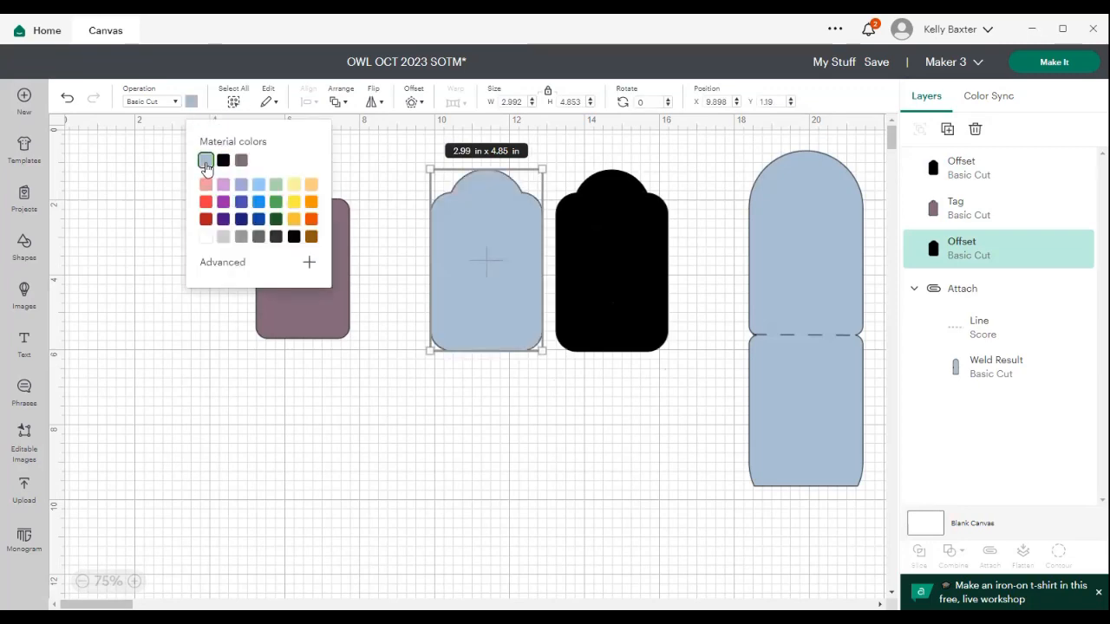
pyautogui.click(205, 161)
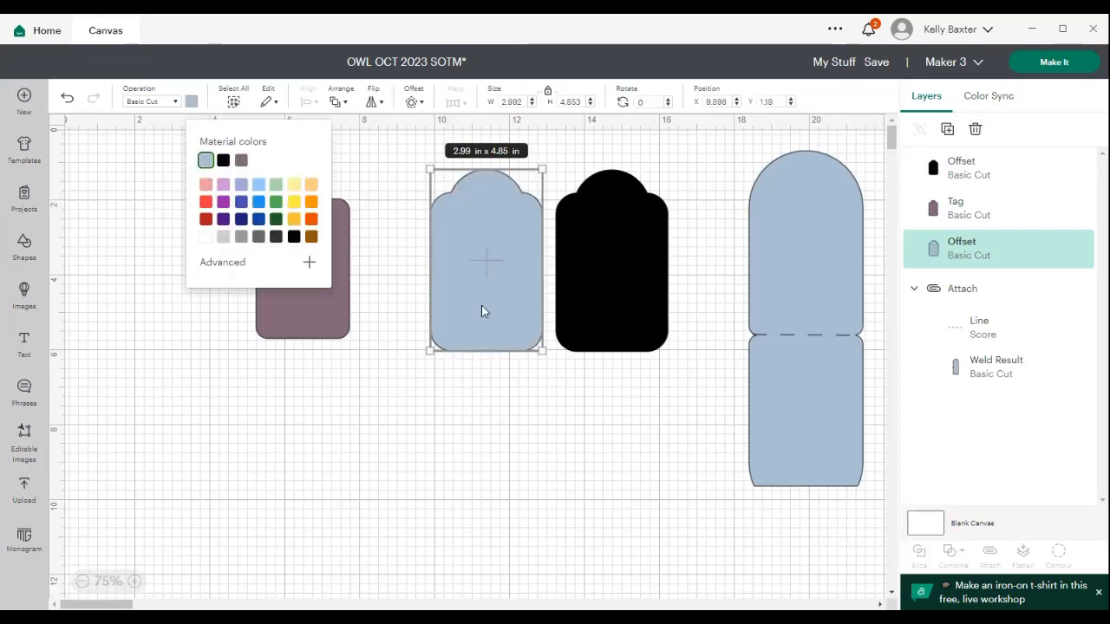
pyautogui.click(630, 277)
pyautogui.click(192, 102)
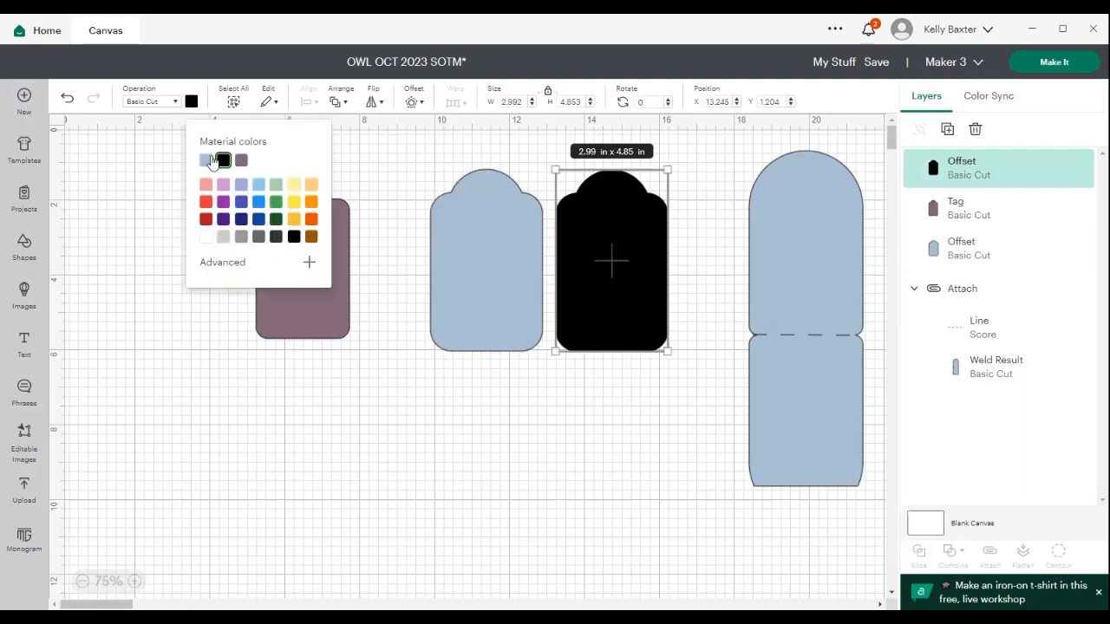
pyautogui.click(206, 160)
# - Flip the duplicate offset shape vertically and place it directly below the original so their straight edges meet
pyautogui.click(614, 240)
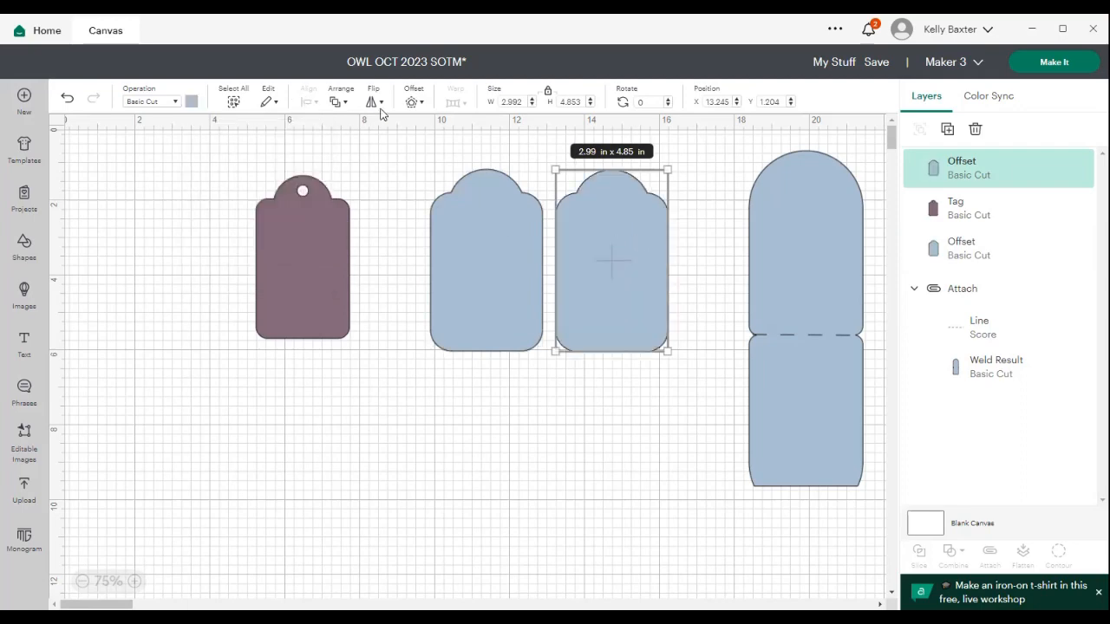
pyautogui.click(380, 108)
pyautogui.click(389, 154)
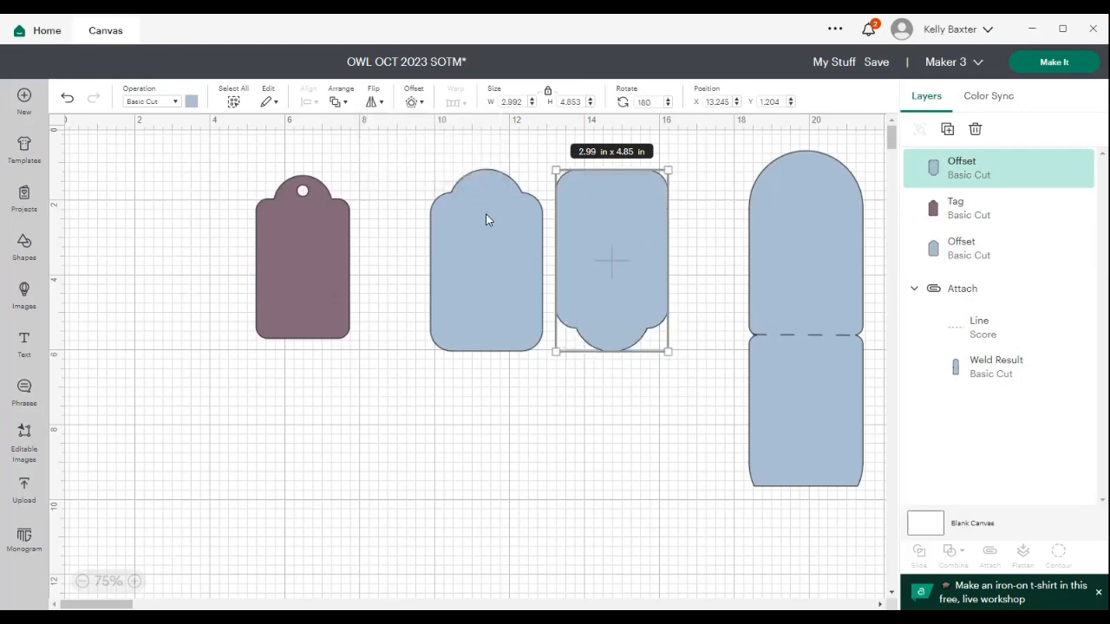
pyautogui.moveTo(604, 240); pyautogui.dragTo(484, 421)
pyautogui.click(656, 308)
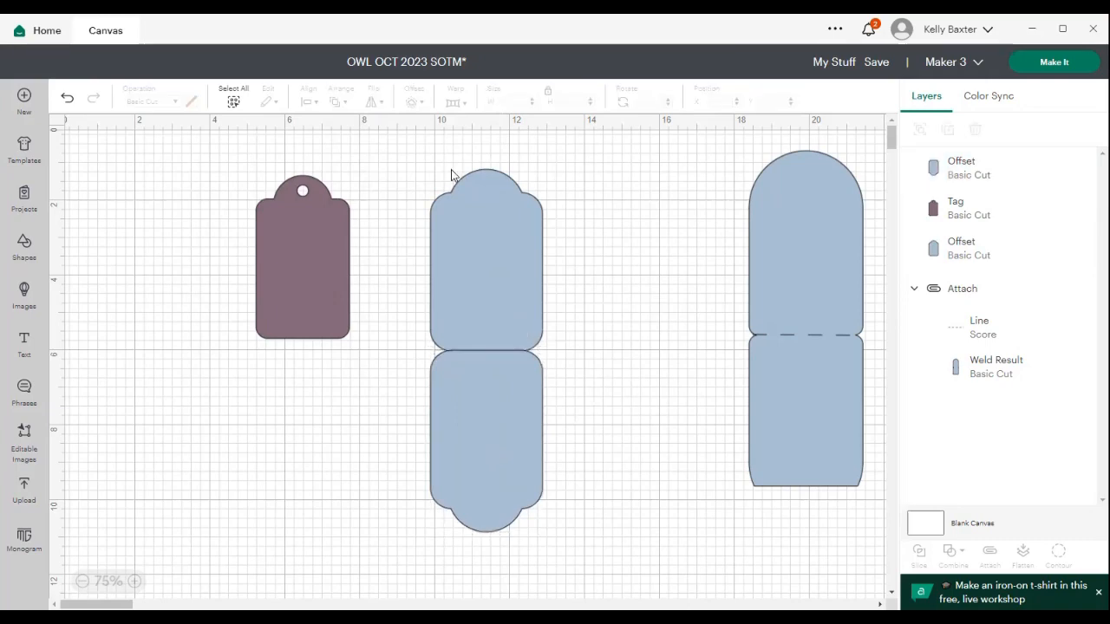
# - Align the two stacked blue offset shapes left and weld them into one folding tag base
pyautogui.moveTo(440, 372); pyautogui.dragTo(582, 567)
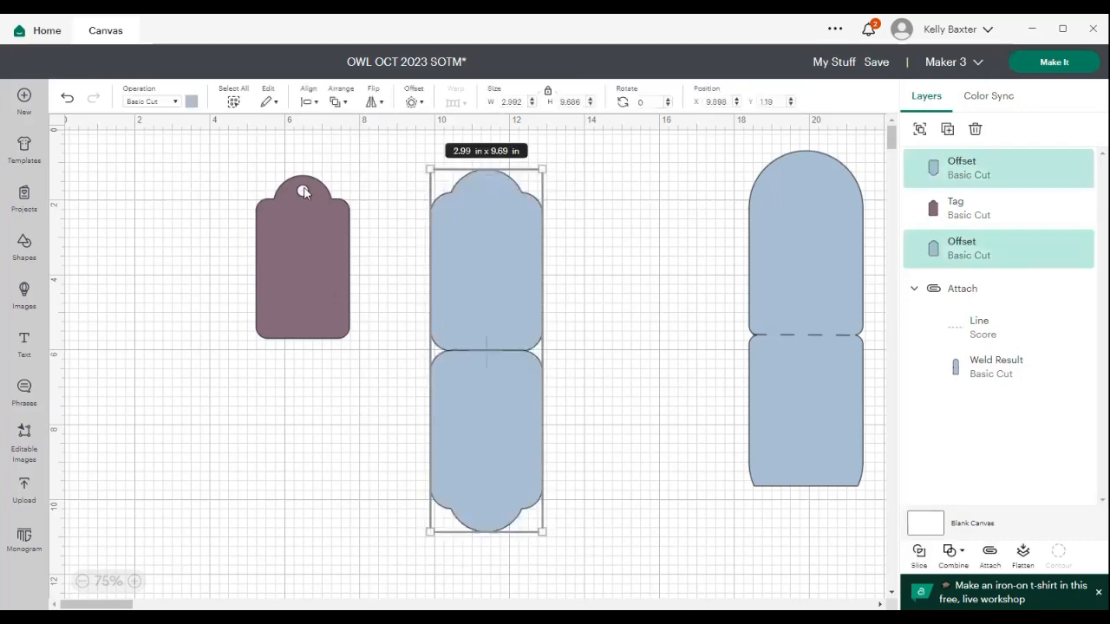
pyautogui.click(310, 103)
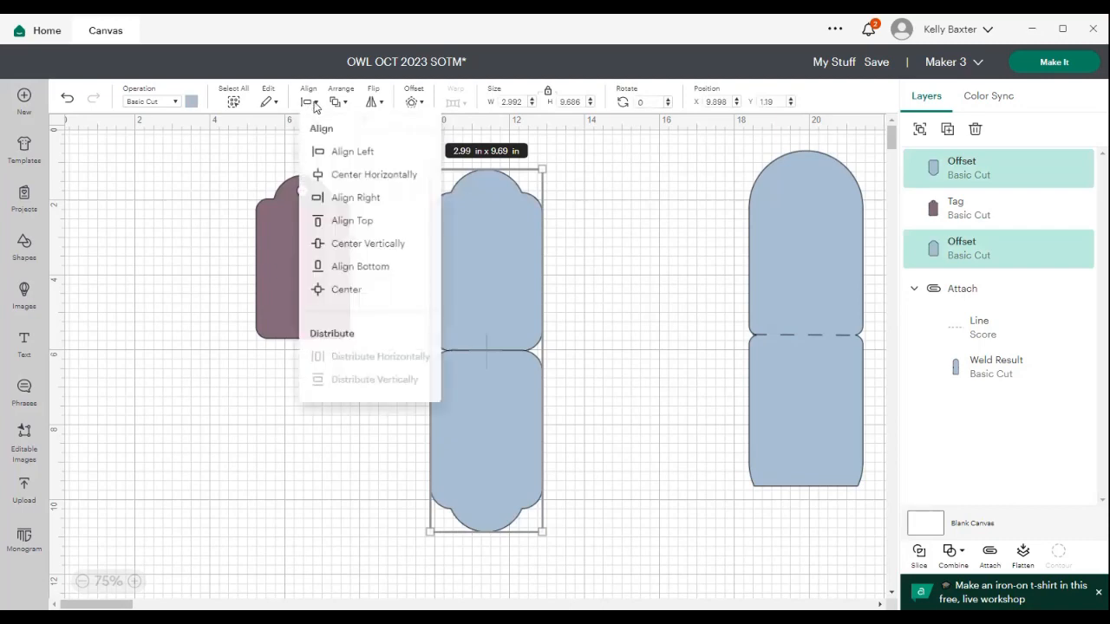
pyautogui.click(337, 155)
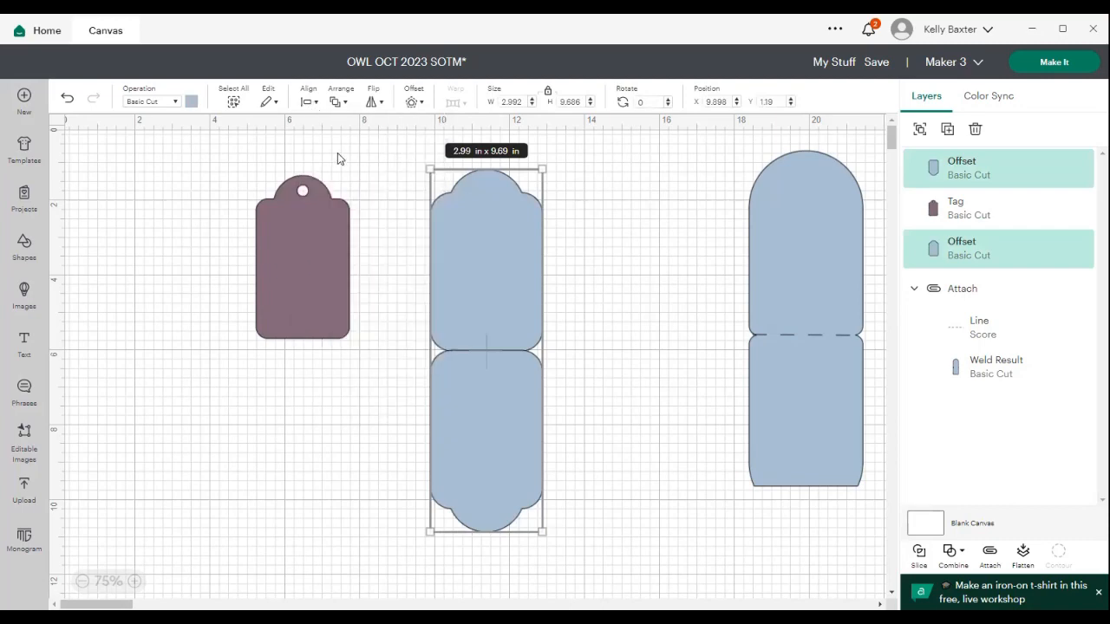
pyautogui.click(669, 413)
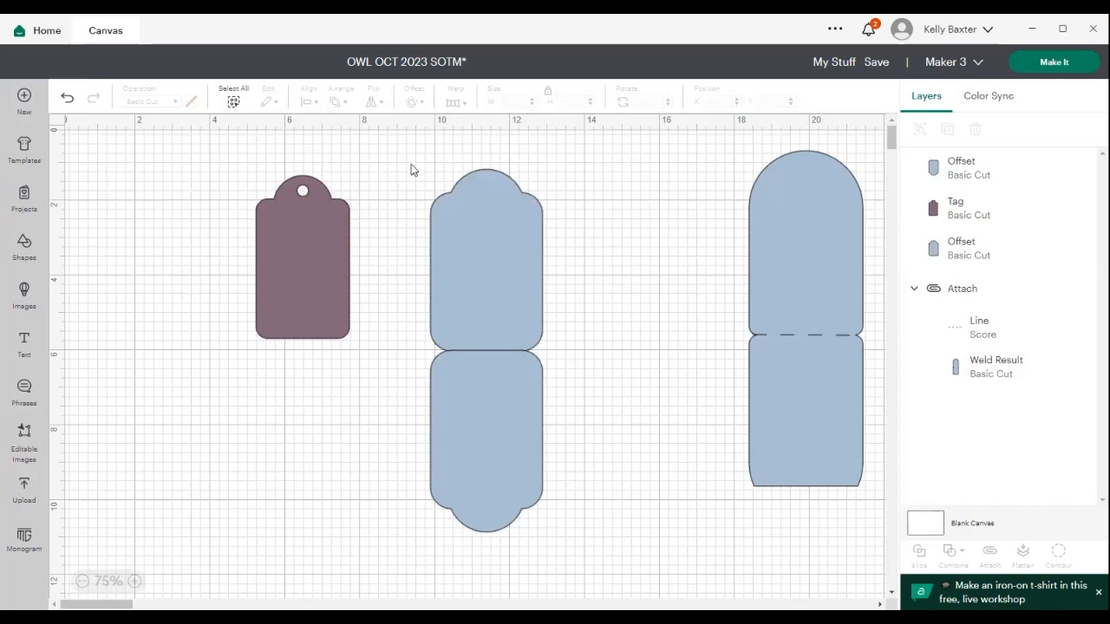
pyautogui.moveTo(408, 157); pyautogui.dragTo(564, 554)
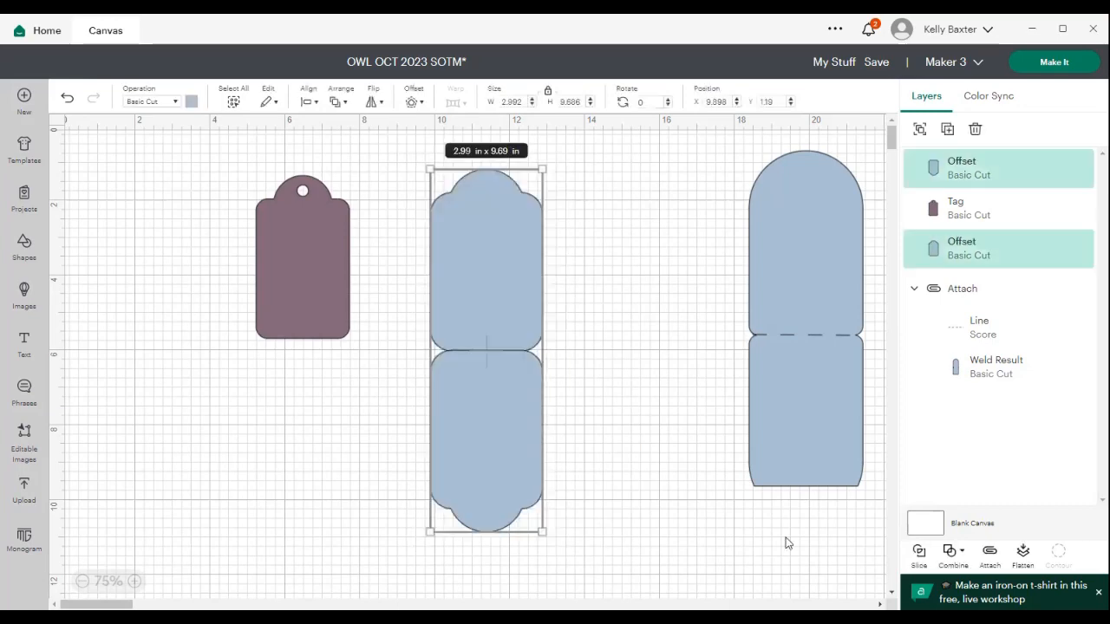
pyautogui.click(960, 562)
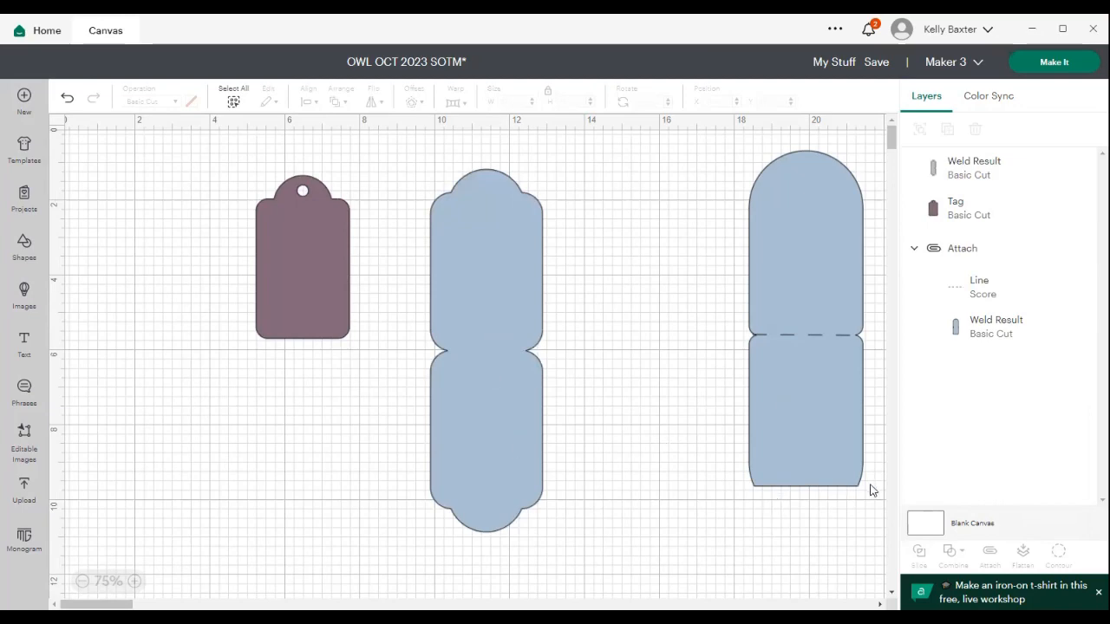
# - Raise the welded tag base level with the top of the arched blue piece, and flip the purple tag vertically
pyautogui.moveTo(495, 426); pyautogui.dragTo(490, 406)
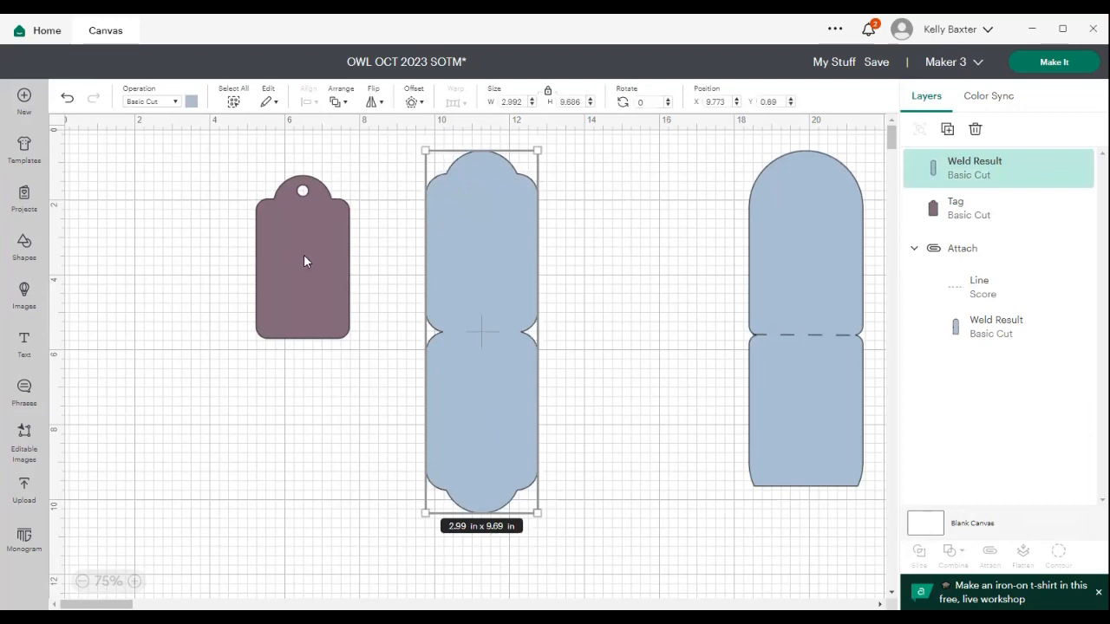
pyautogui.moveTo(307, 257); pyautogui.dragTo(335, 288)
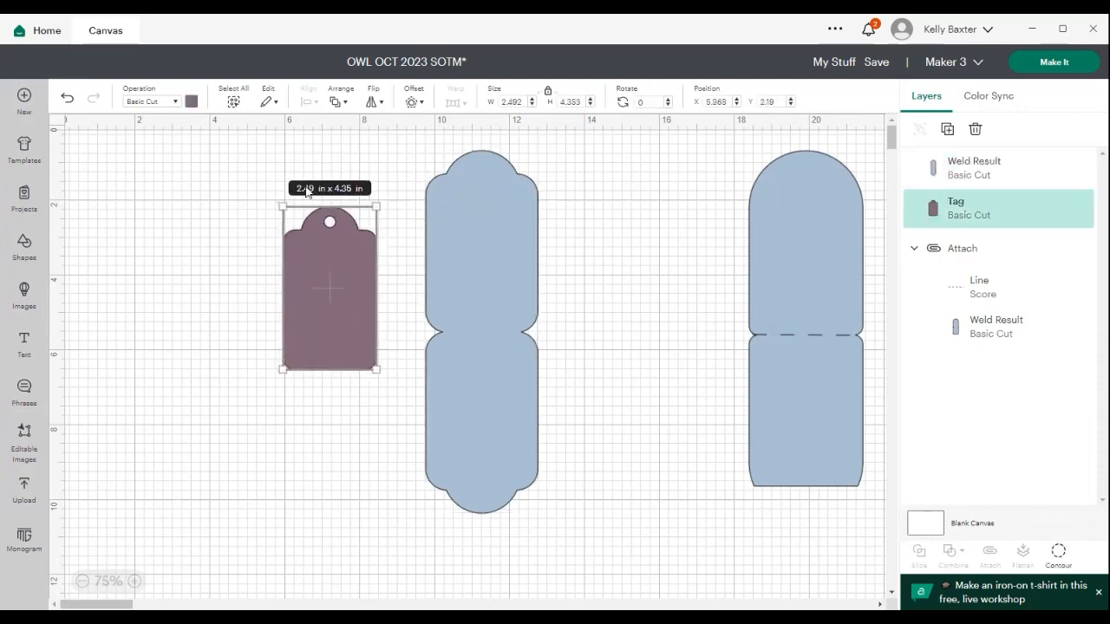
pyautogui.click(374, 103)
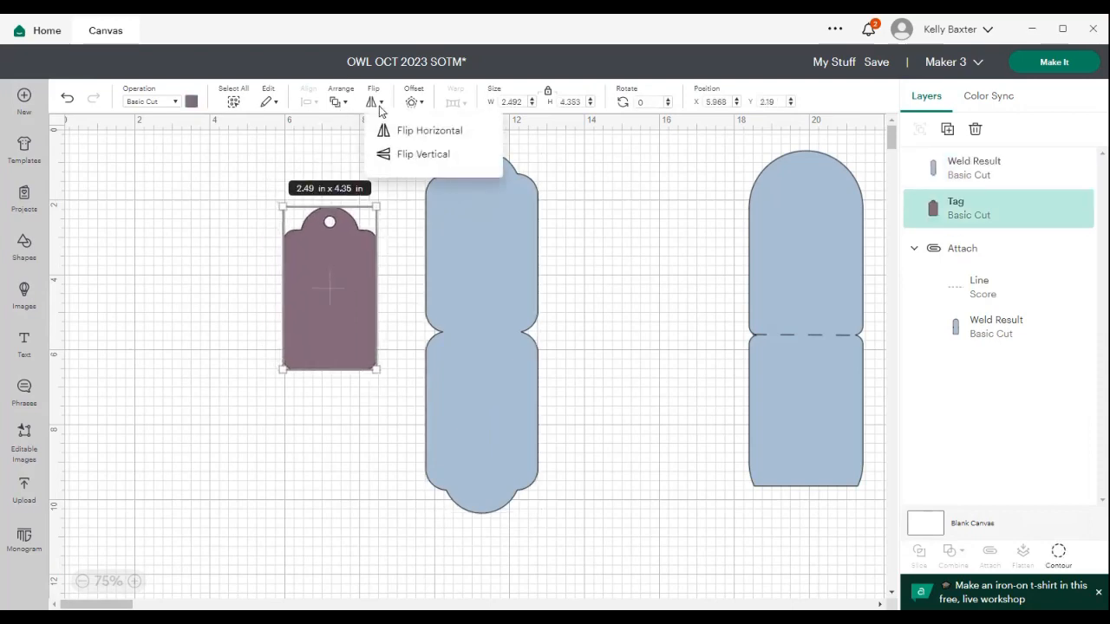
pyautogui.click(385, 156)
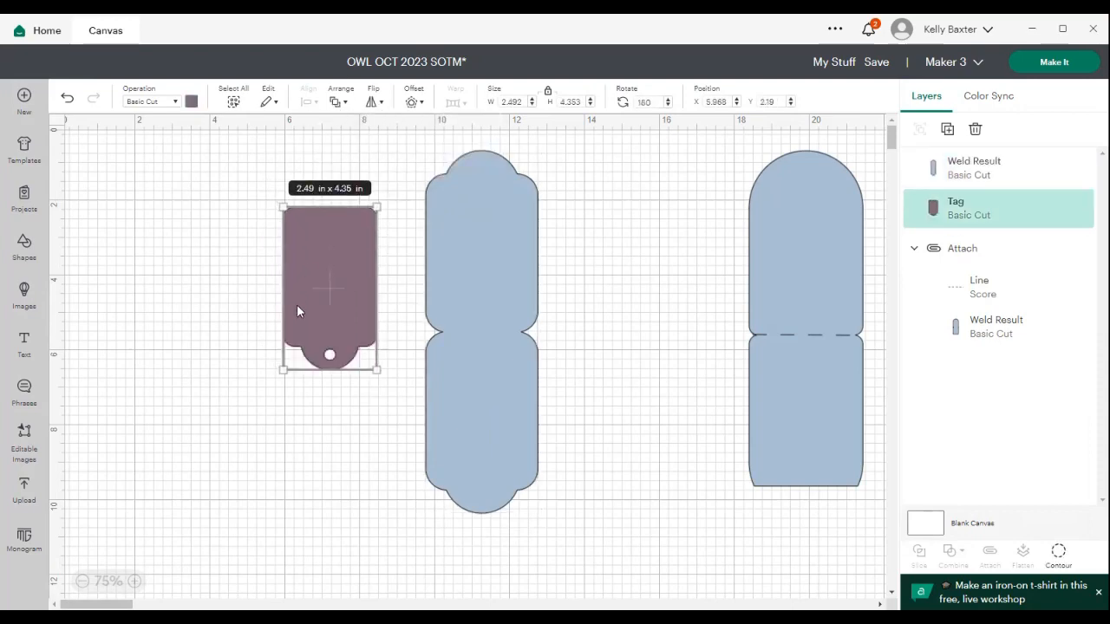
# - Place the flipped purple tag over the lower half of the welded base, bring it to the front and center it
pyautogui.moveTo(297, 306); pyautogui.dragTo(450, 436)
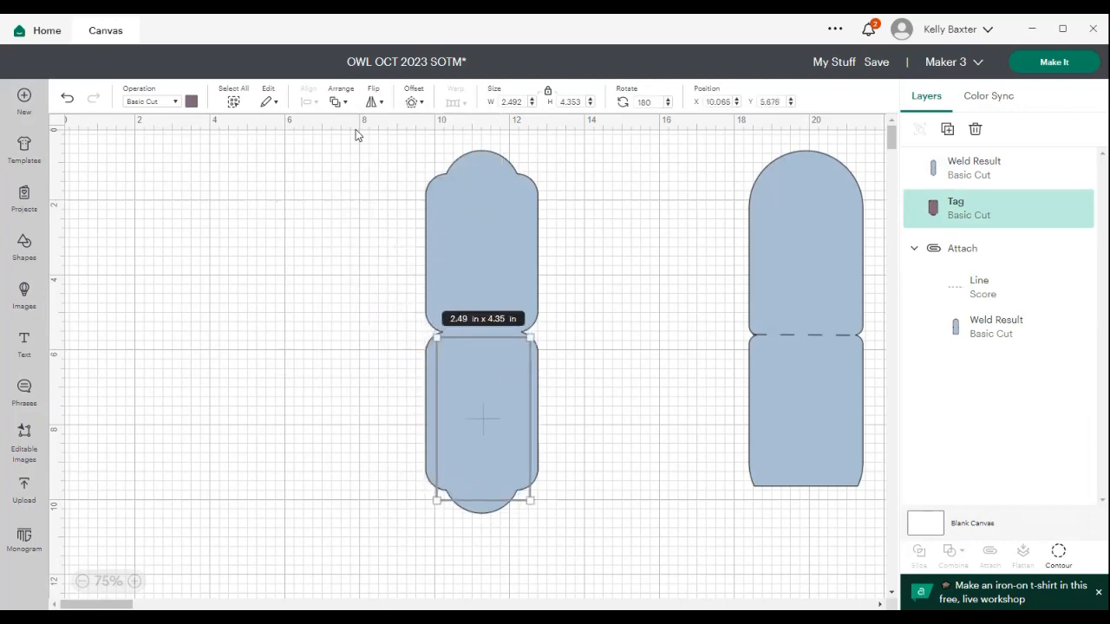
pyautogui.click(340, 102)
pyautogui.click(364, 127)
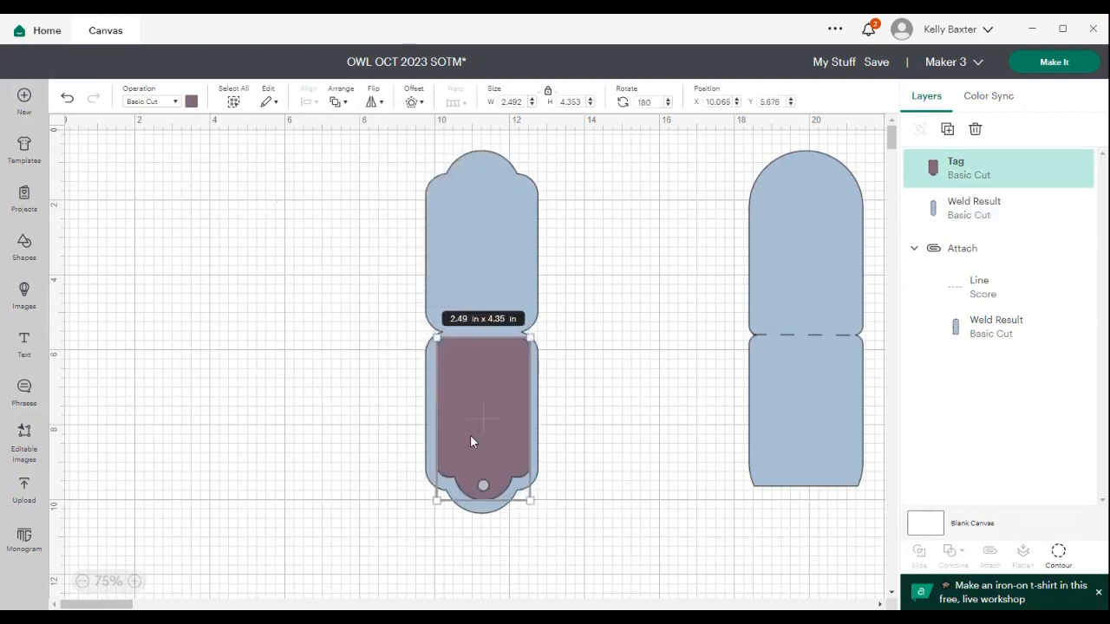
pyautogui.moveTo(478, 417); pyautogui.dragTo(475, 417)
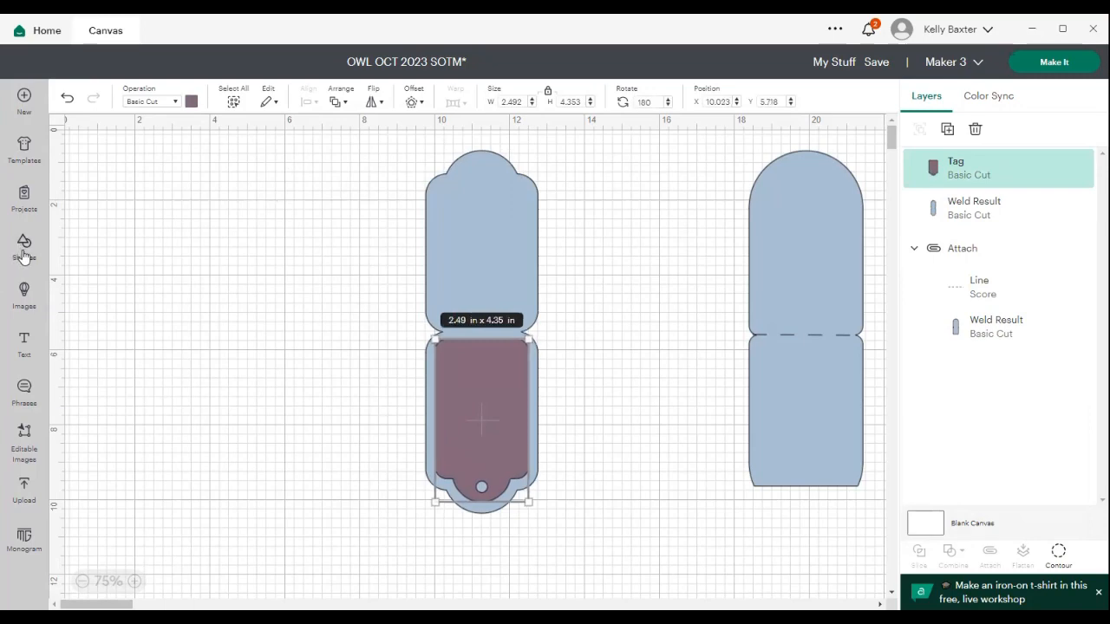
# - Add a rectangle, size it to 2.25 × 3.4 in with proportions unlocked, and position it over the flipped tag's body
pyautogui.click(24, 247)
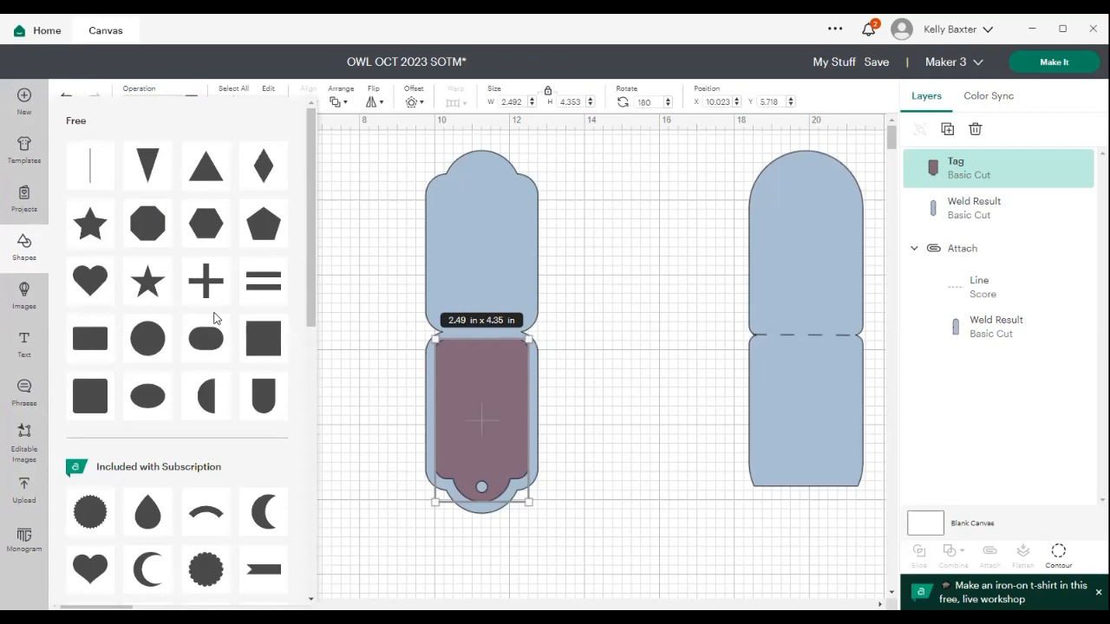
pyautogui.click(90, 343)
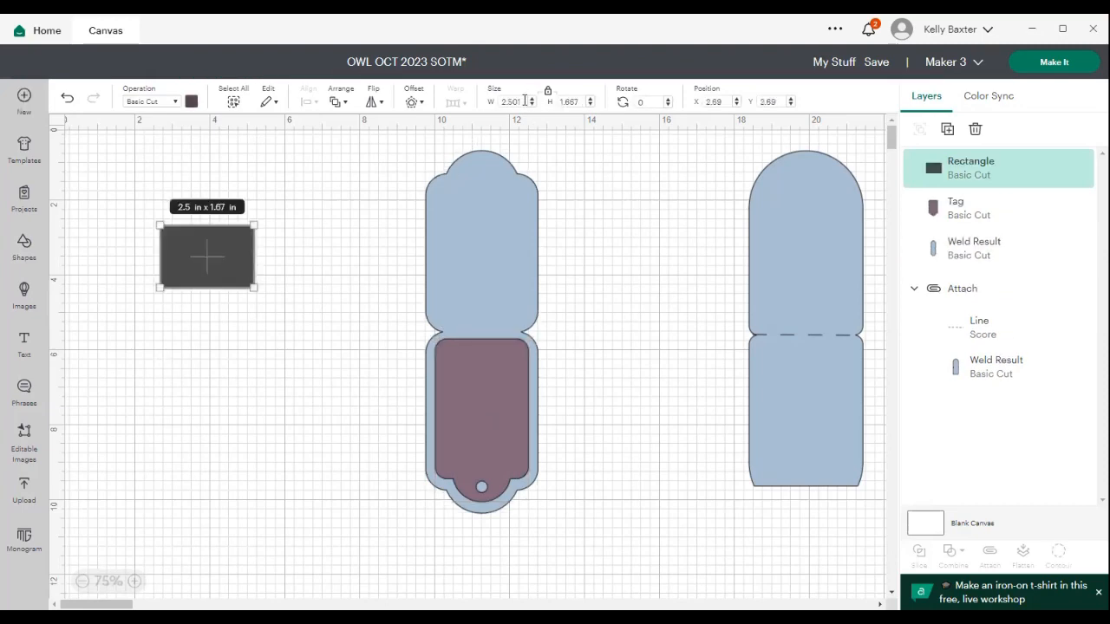
pyautogui.moveTo(525, 102); pyautogui.dragTo(486, 103)
pyautogui.write('2.25')
pyautogui.press('Return')
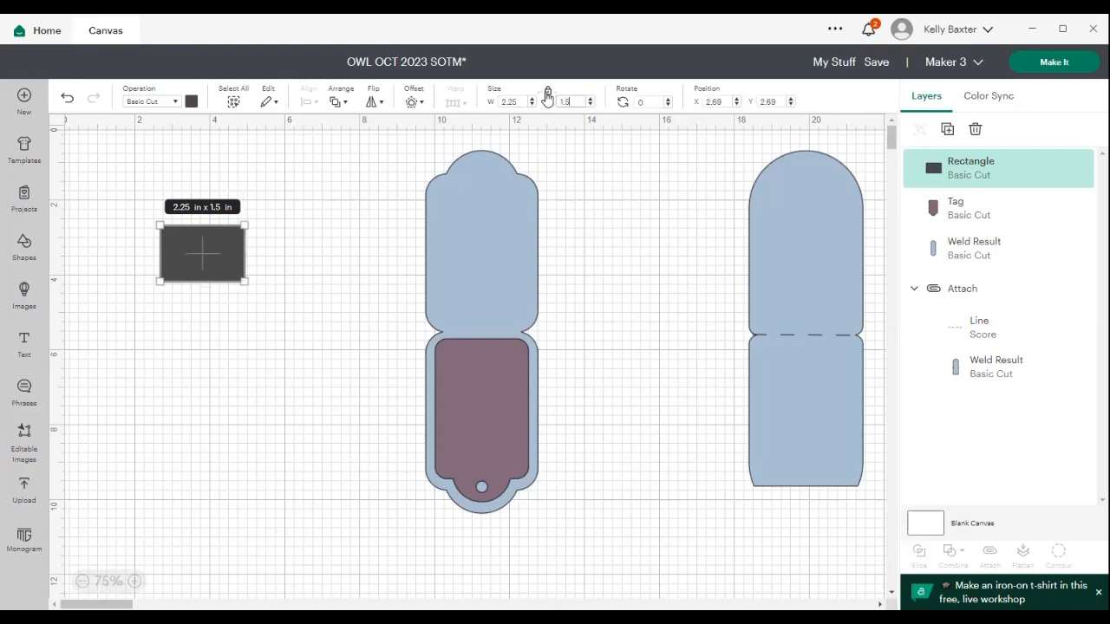
pyautogui.moveTo(572, 102); pyautogui.dragTo(553, 104)
pyautogui.write('3.4')
pyautogui.press('Tab')
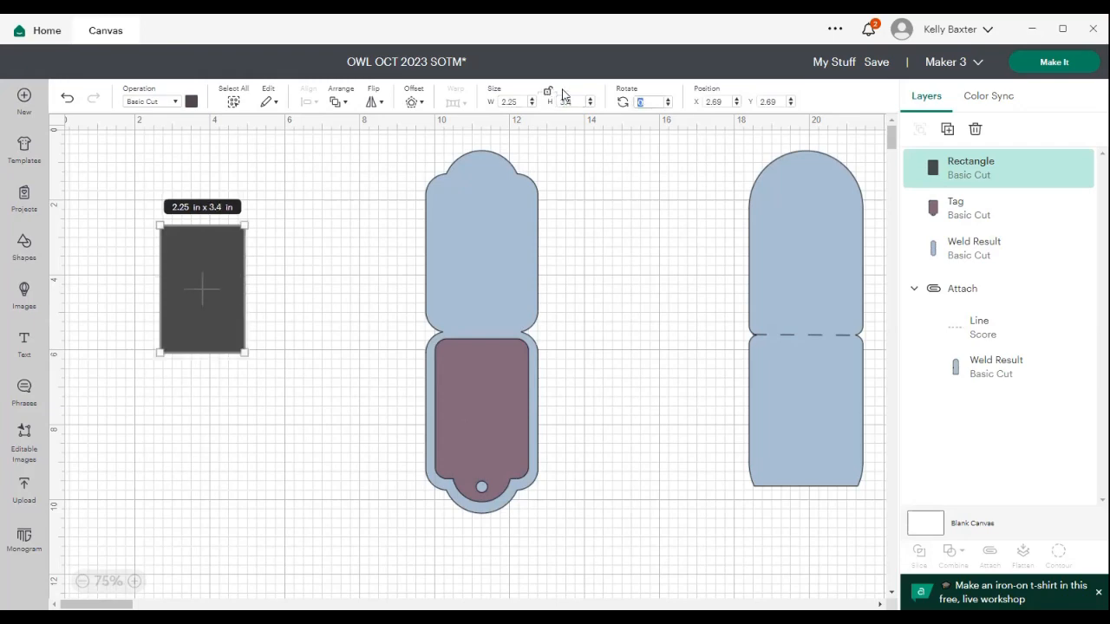
pyautogui.click(548, 92)
pyautogui.moveTo(208, 283); pyautogui.dragTo(486, 404)
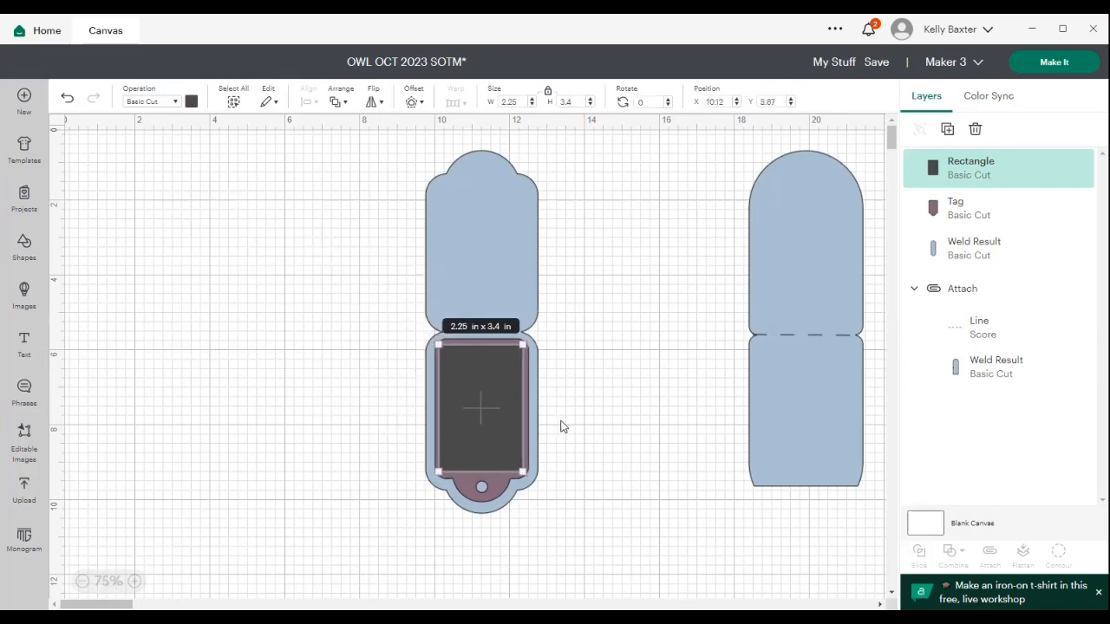
pyautogui.click(594, 442)
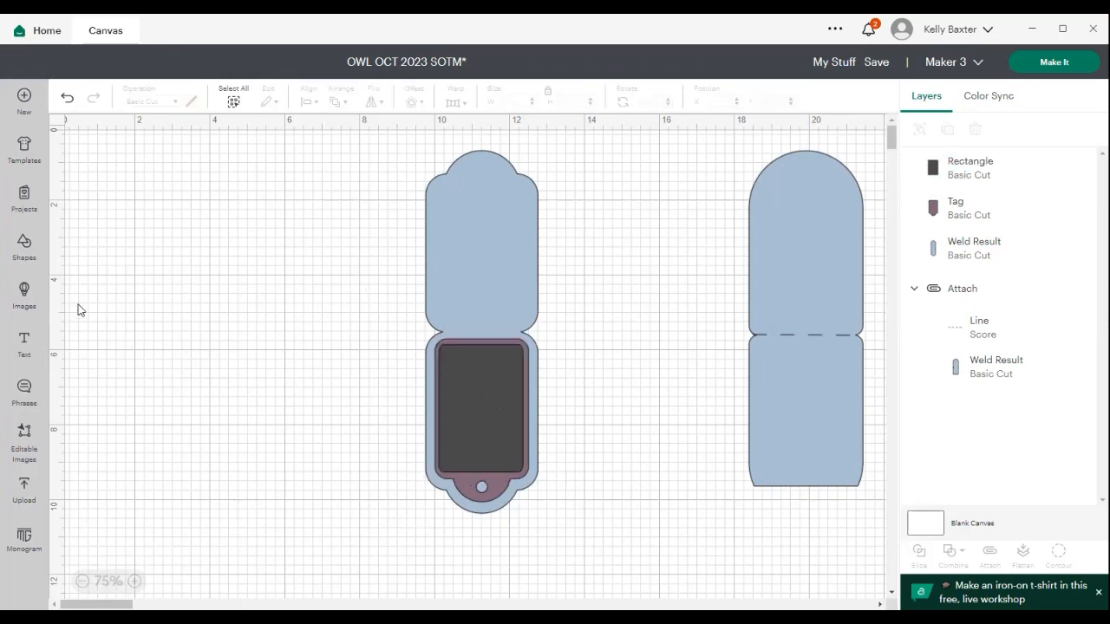
# - Lay a horizontal line about 3.41 in long across the welded base's lower end and move the rectangle and purple tag off the base
pyautogui.click(24, 246)
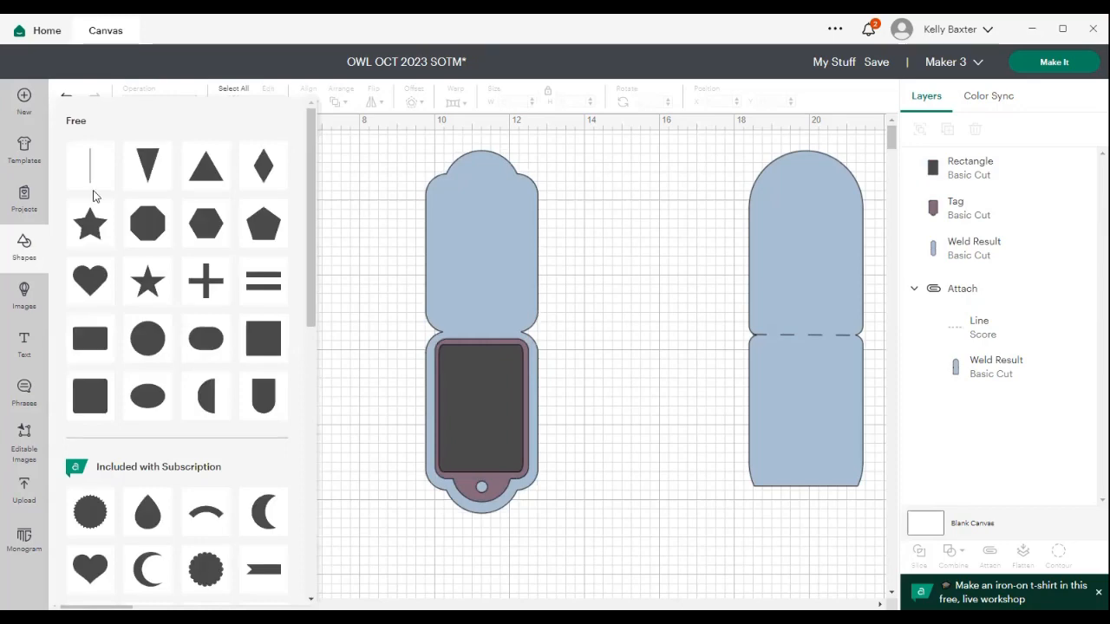
pyautogui.click(88, 177)
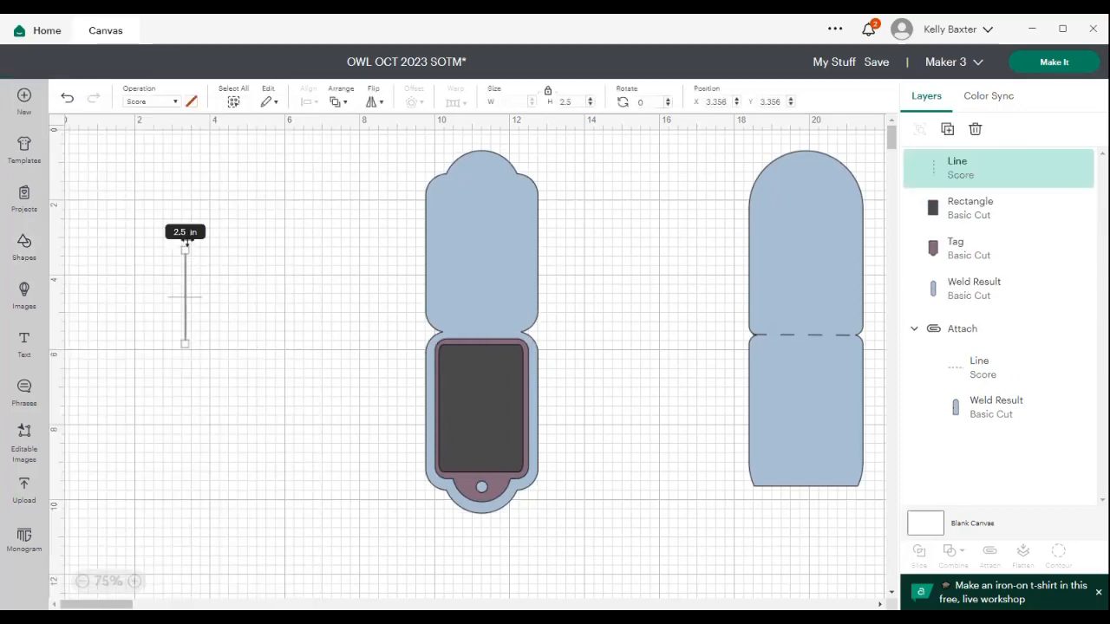
pyautogui.moveTo(185, 354); pyautogui.dragTo(540, 478)
pyautogui.moveTo(497, 407); pyautogui.dragTo(310, 405)
pyautogui.moveTo(484, 405); pyautogui.dragTo(275, 397)
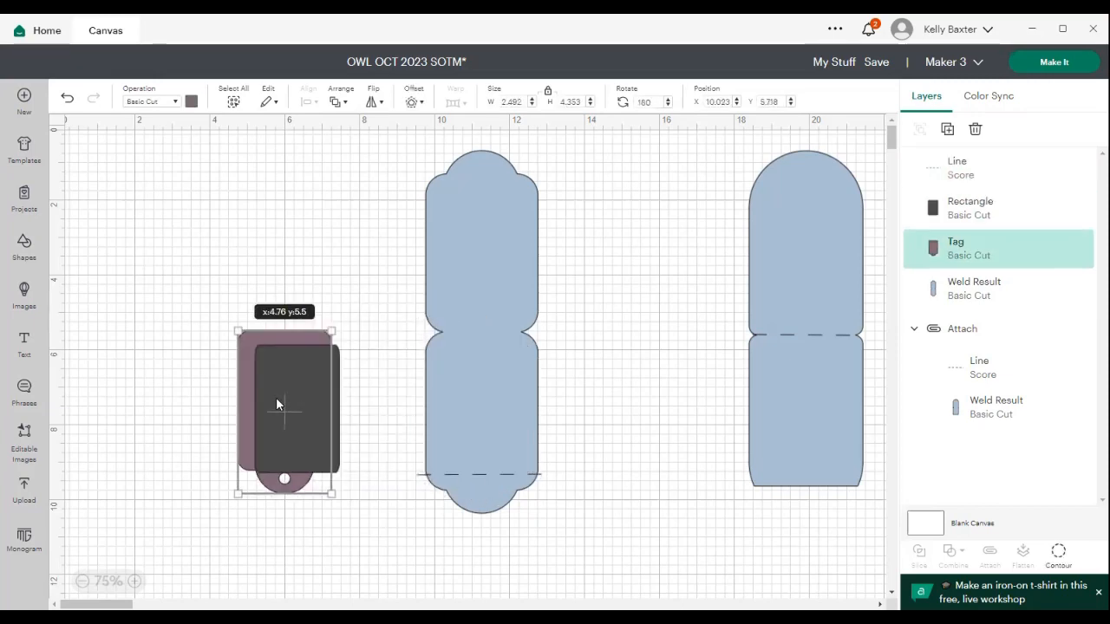
# - Change the horizontal line's operation from Score to Basic Cut
pyautogui.click(485, 474)
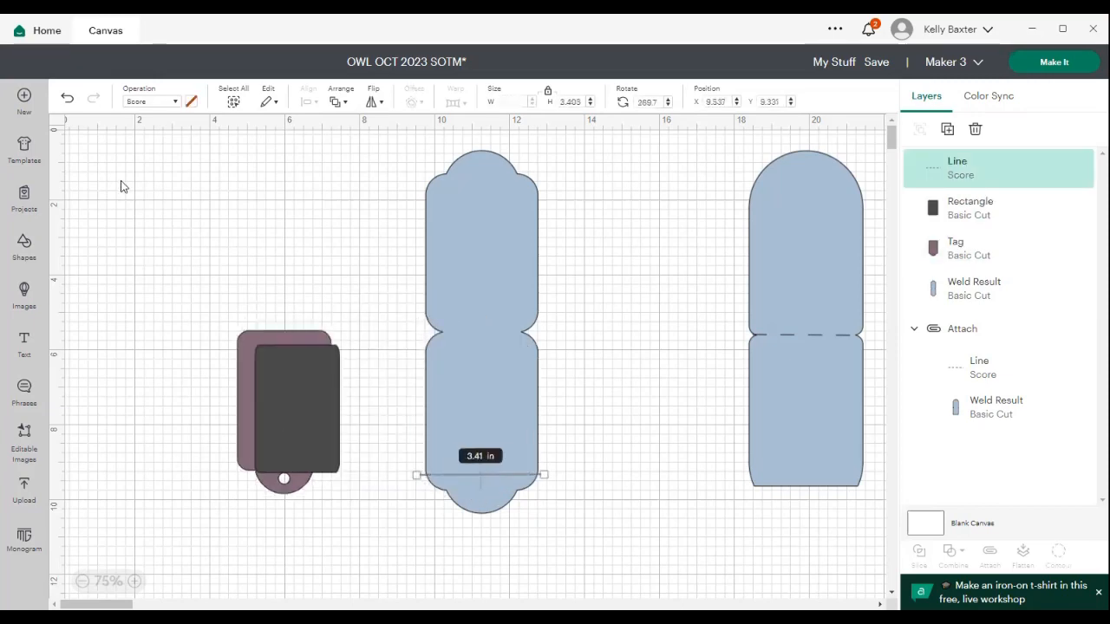
pyautogui.click(176, 102)
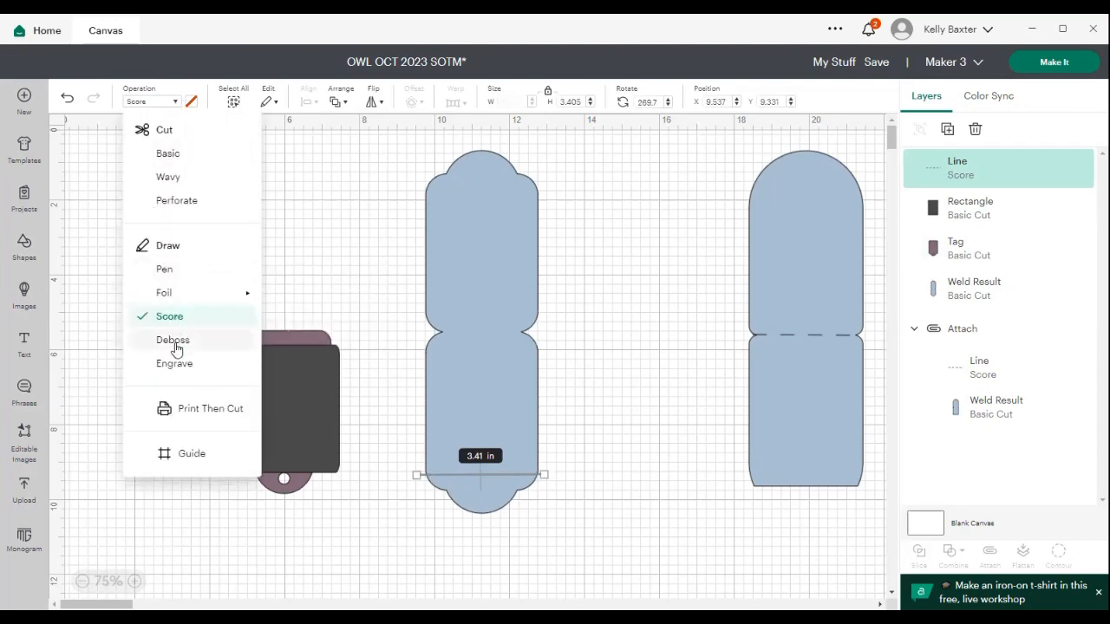
pyautogui.click(168, 157)
pyautogui.click(295, 231)
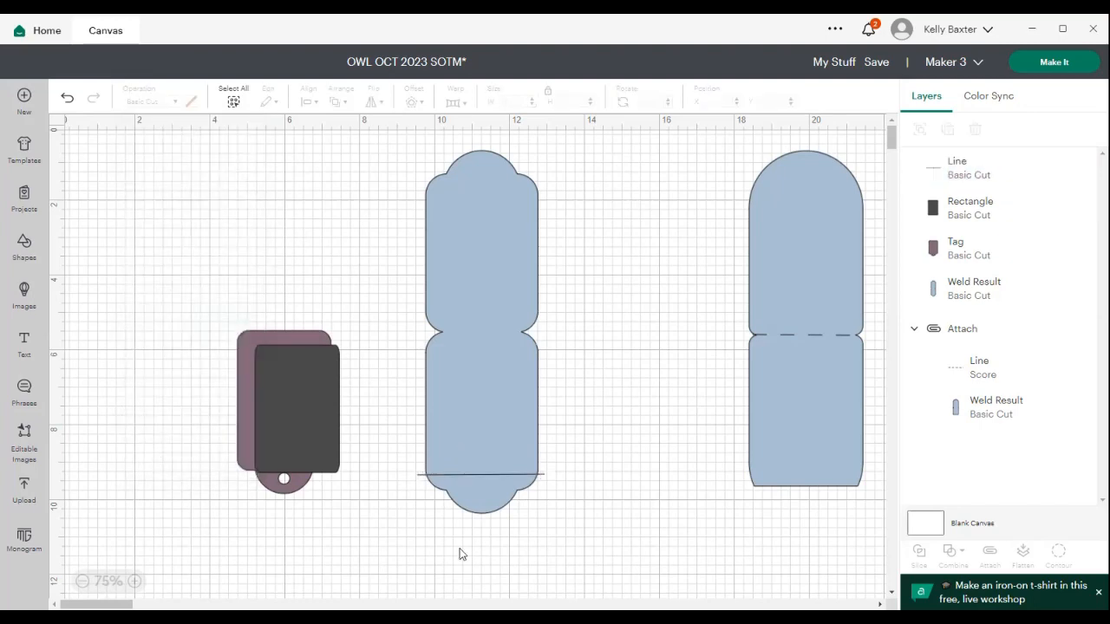
# - Try selecting the cut line together with the welded base for slicing, and delete the line
pyautogui.moveTo(405, 156); pyautogui.dragTo(550, 539)
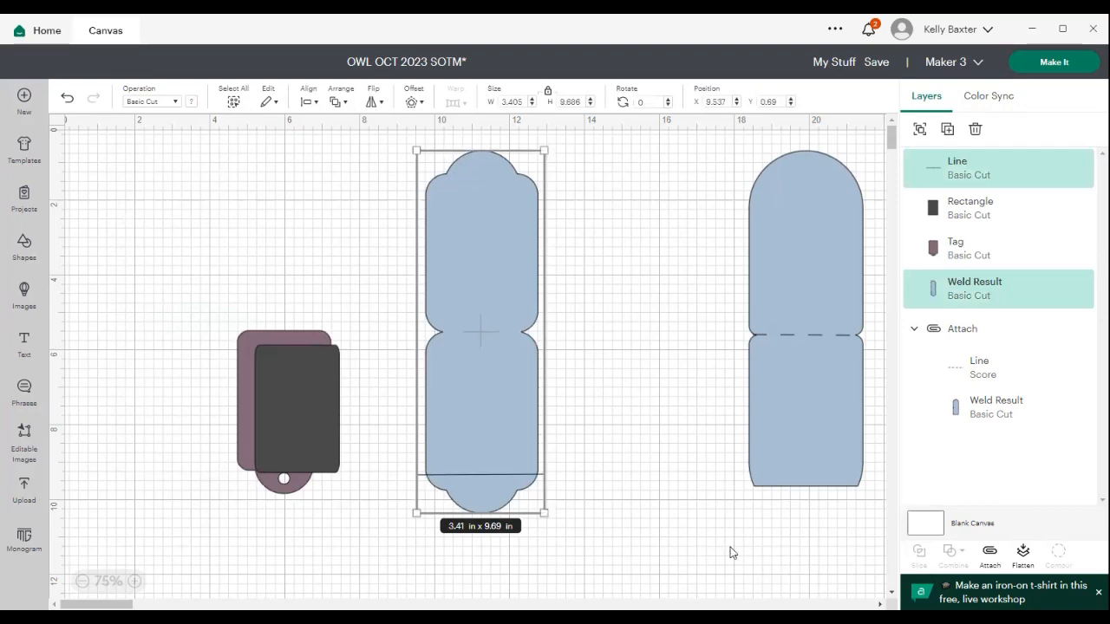
pyautogui.click(704, 548)
pyautogui.click(474, 375)
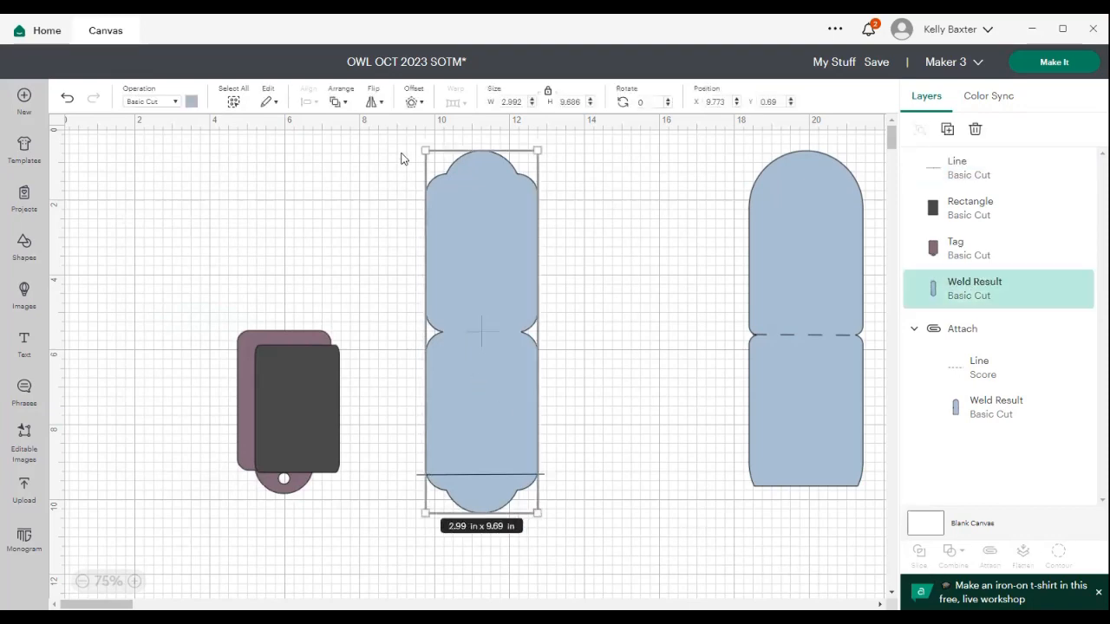
pyautogui.moveTo(401, 159); pyautogui.dragTo(376, 502)
pyautogui.click(757, 548)
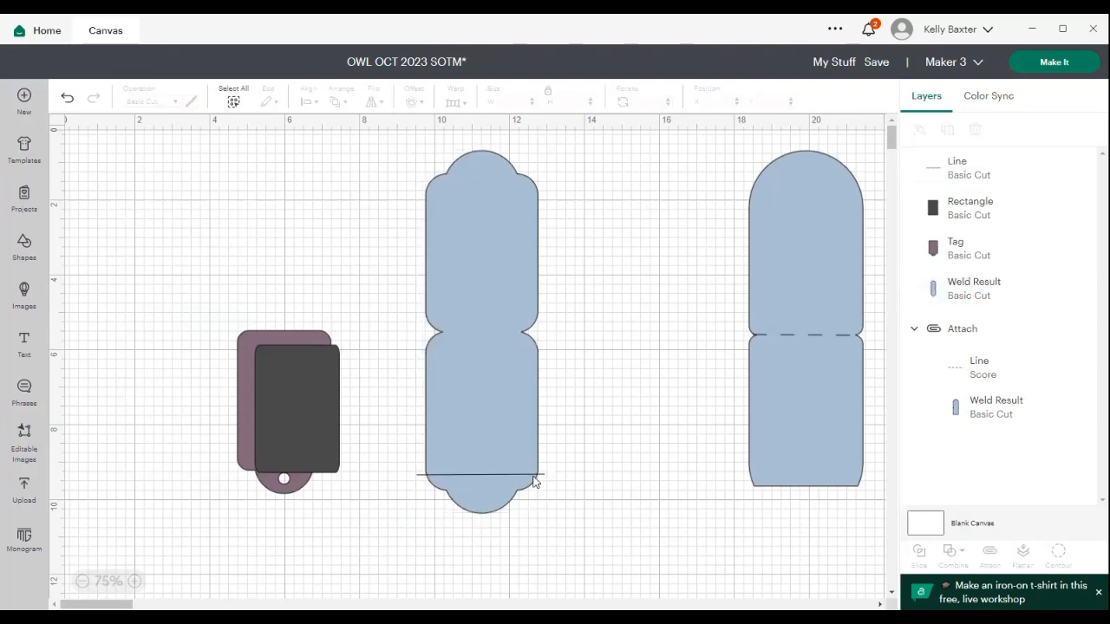
pyautogui.moveTo(475, 474)
pyautogui.mouseDown()
pyautogui.moveTo(412, 546)
pyautogui.moveTo(471, 472)
pyautogui.mouseUp()
pyautogui.press('Delete')
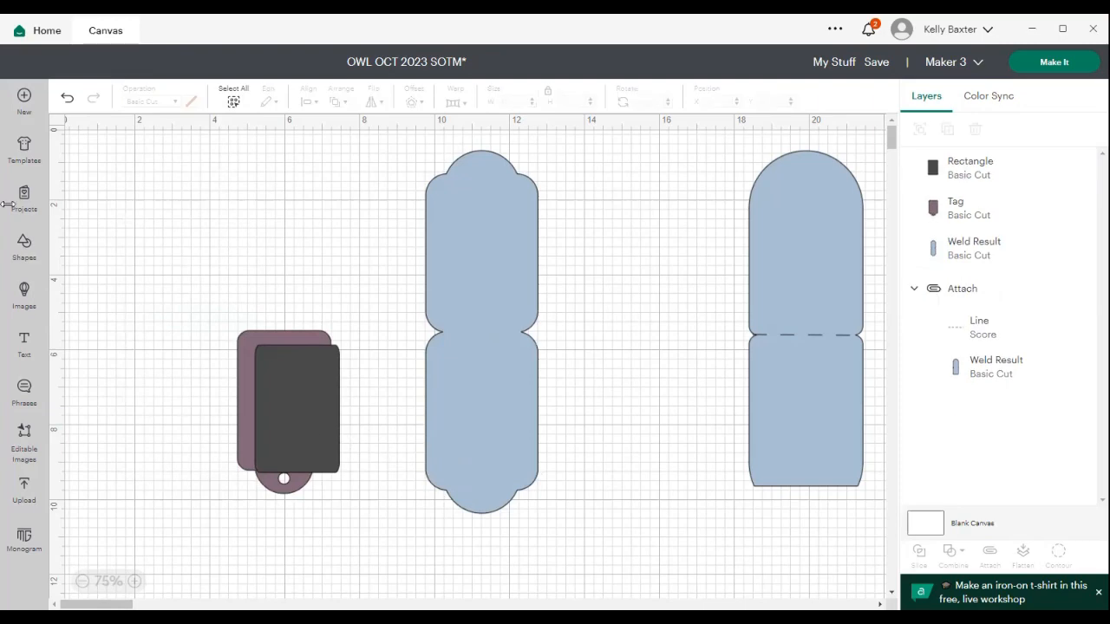
# - Add a square and move it to the empty canvas area below the purple tag and welded base
pyautogui.click(24, 252)
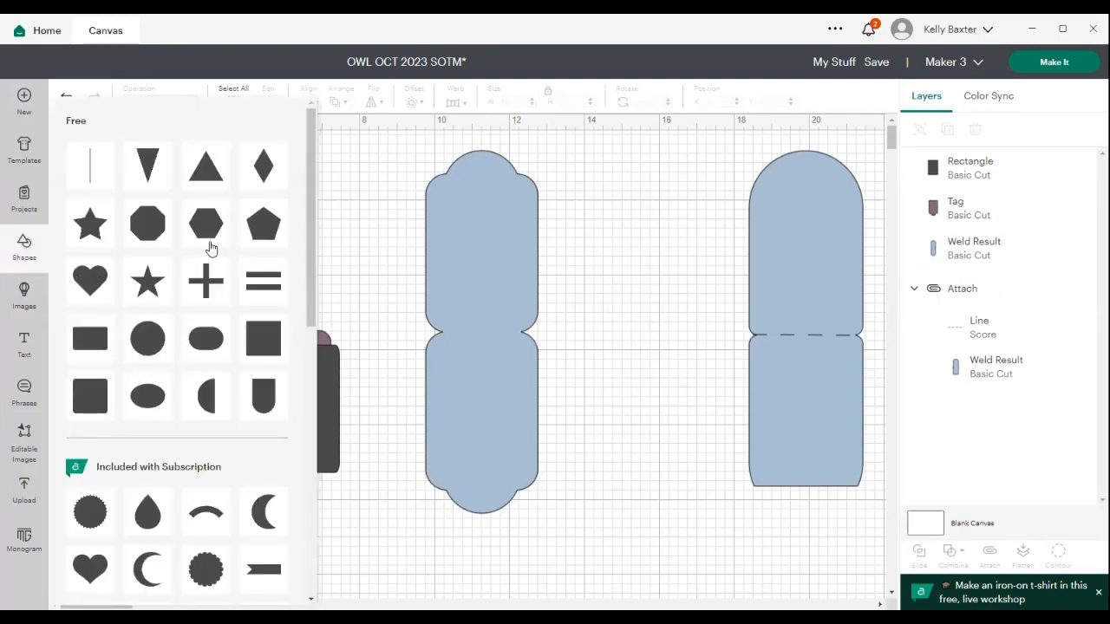
pyautogui.click(260, 338)
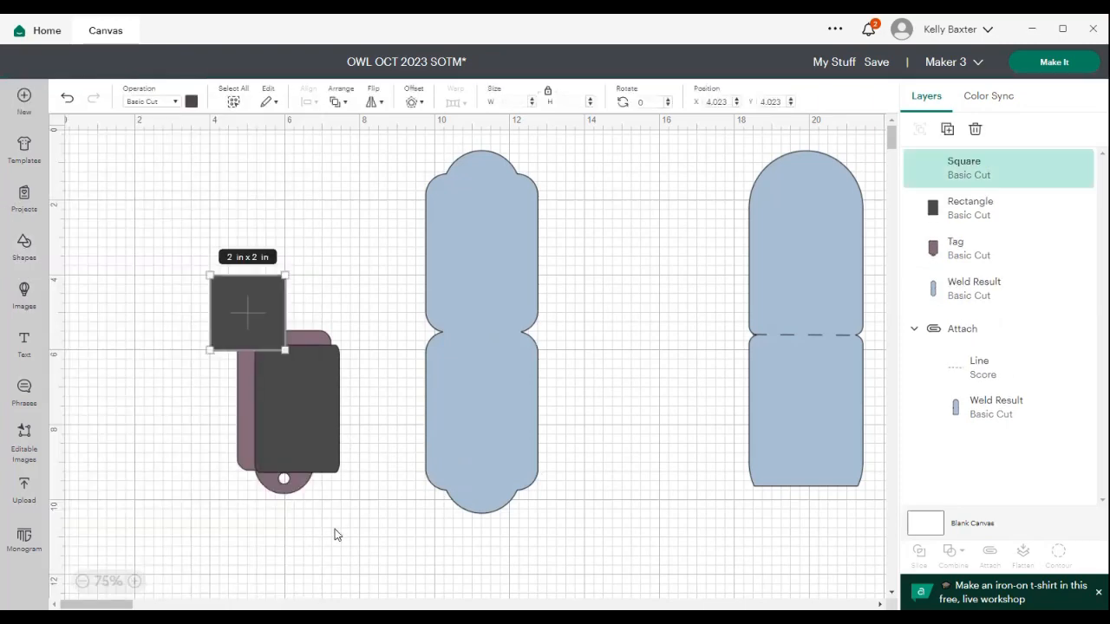
pyautogui.moveTo(250, 319); pyautogui.dragTo(370, 559)
# - Place the tag and rectangle over the base's lower half as guides and enlarge the square to about 4.96 in, covering the base's rounded bottom end
pyautogui.moveTo(314, 427); pyautogui.dragTo(161, 427)
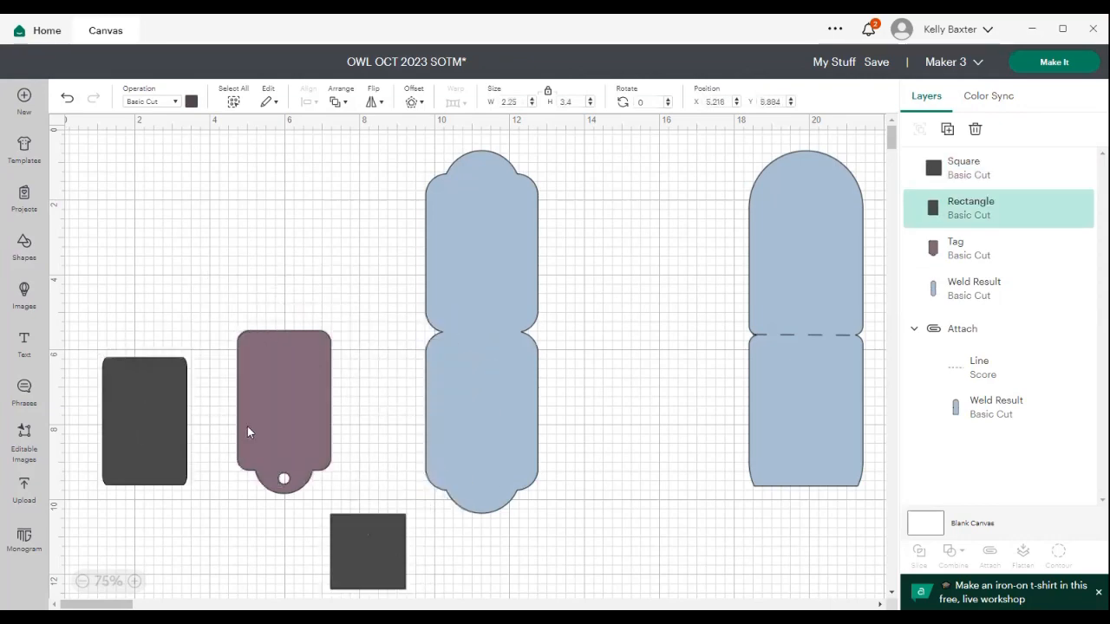
pyautogui.moveTo(283, 431); pyautogui.dragTo(481, 429)
pyautogui.moveTo(148, 411); pyautogui.dragTo(487, 400)
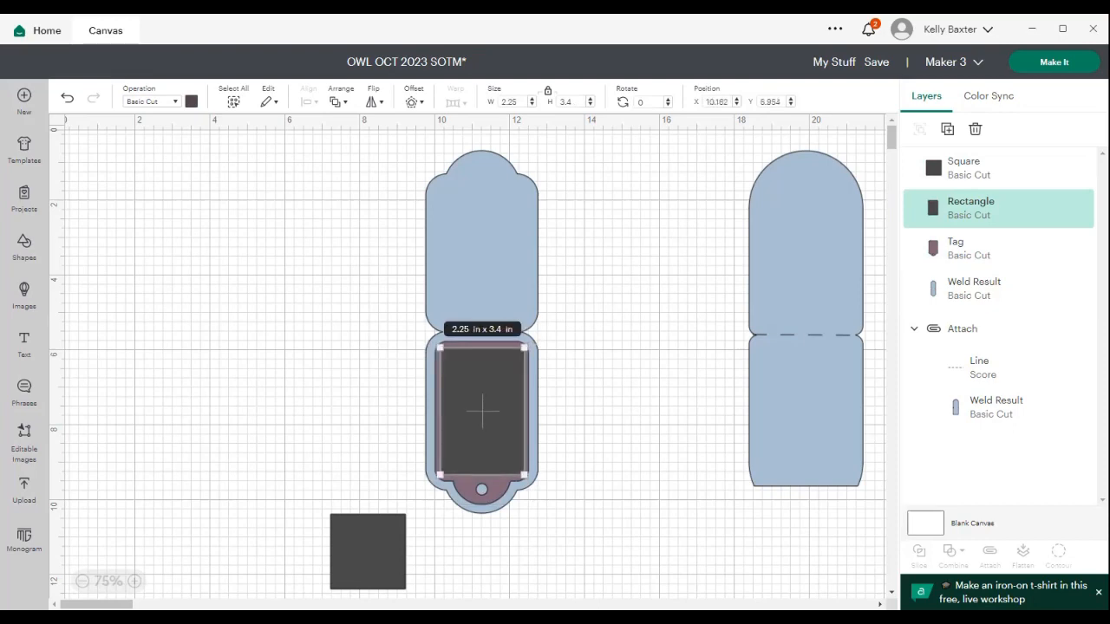
pyautogui.moveTo(372, 583); pyautogui.dragTo(569, 558)
pyautogui.click(670, 415)
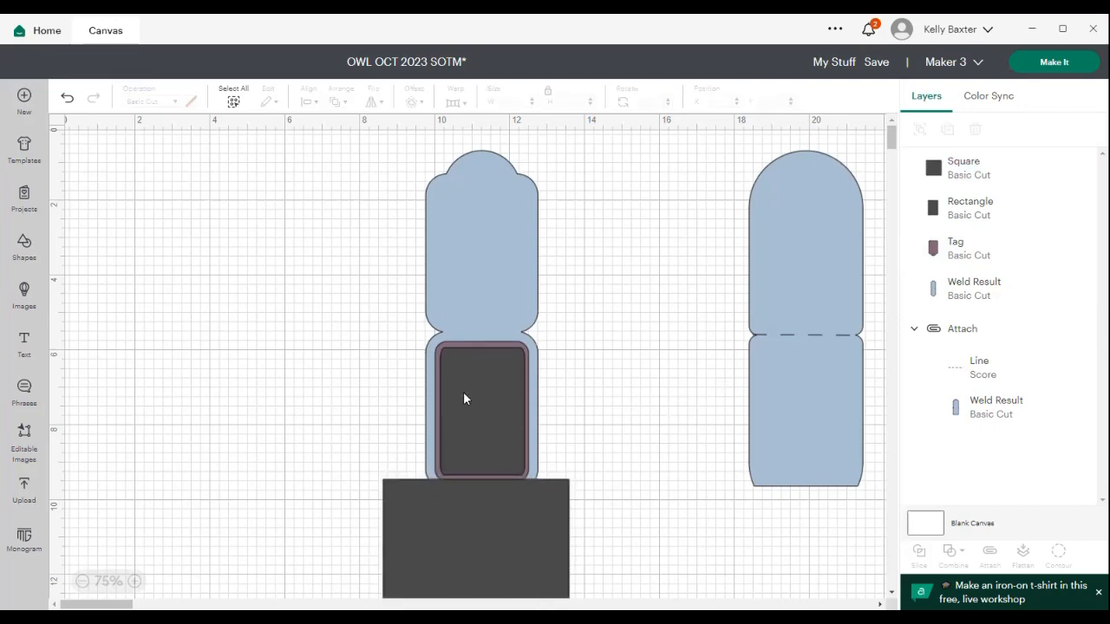
# - Delete the dark rectangle from the tag and move the purple tag clear of the welded base
pyautogui.moveTo(463, 392); pyautogui.dragTo(234, 367)
pyautogui.press('Delete')
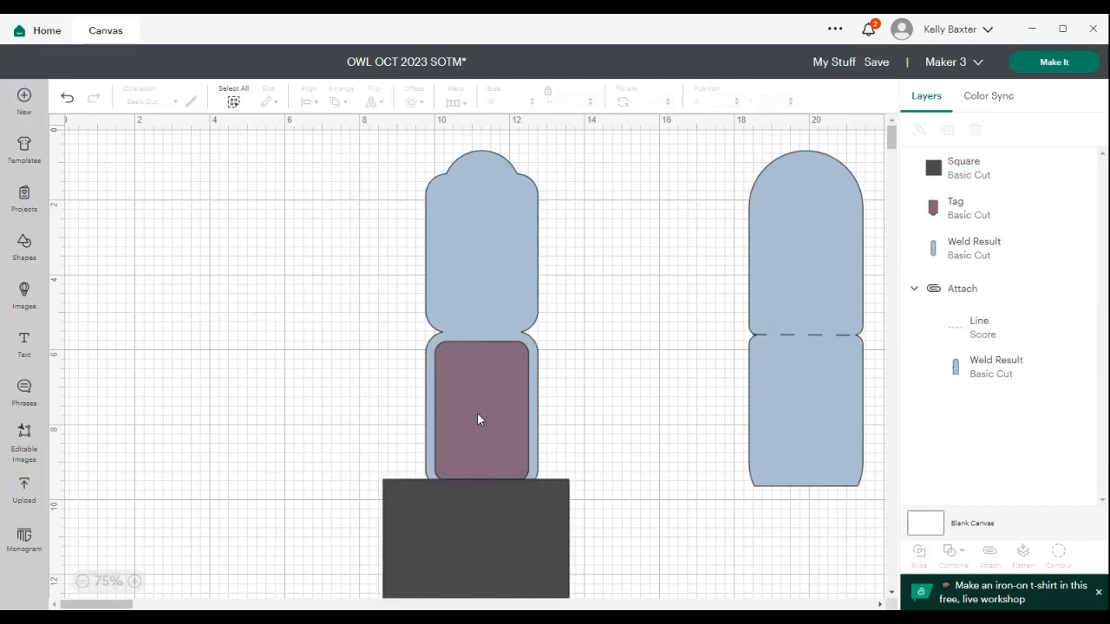
pyautogui.moveTo(477, 419); pyautogui.dragTo(209, 293)
# - Slice the rounded bottom end off the welded base with the square and delete the three leftover slice pieces
pyautogui.moveTo(360, 166); pyautogui.dragTo(623, 598)
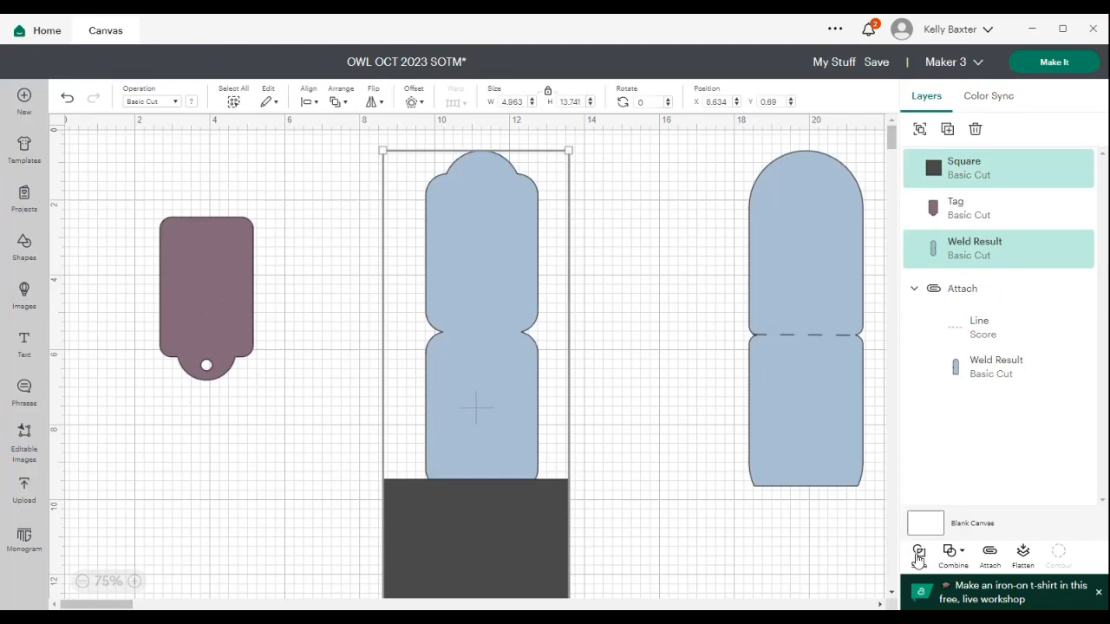
pyautogui.click(919, 555)
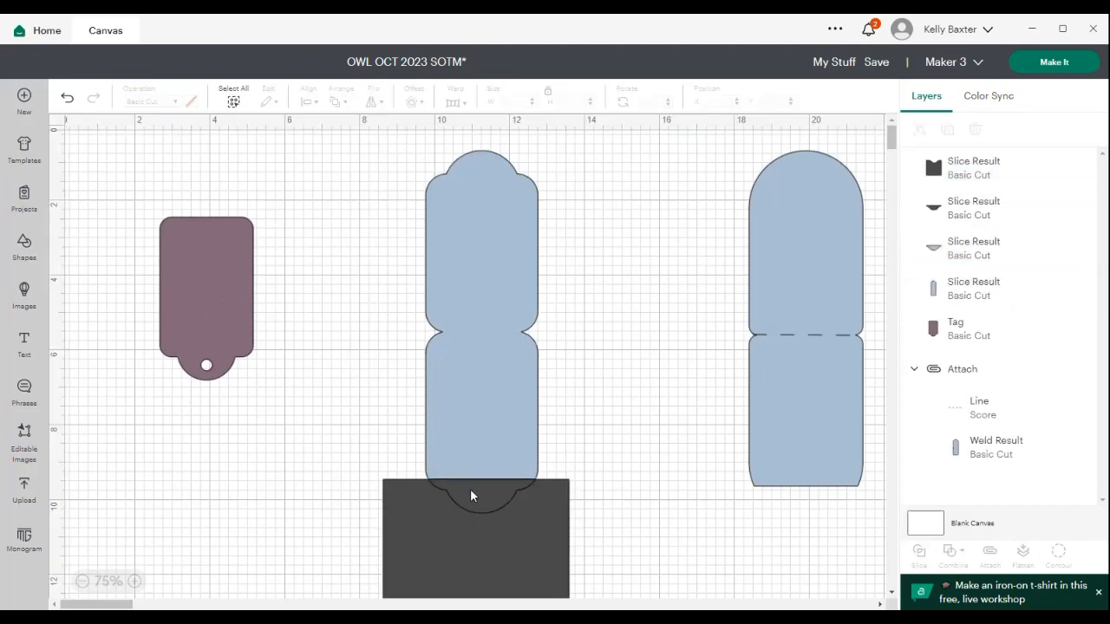
pyautogui.moveTo(481, 496); pyautogui.dragTo(244, 502)
pyautogui.moveTo(481, 499); pyautogui.dragTo(257, 537)
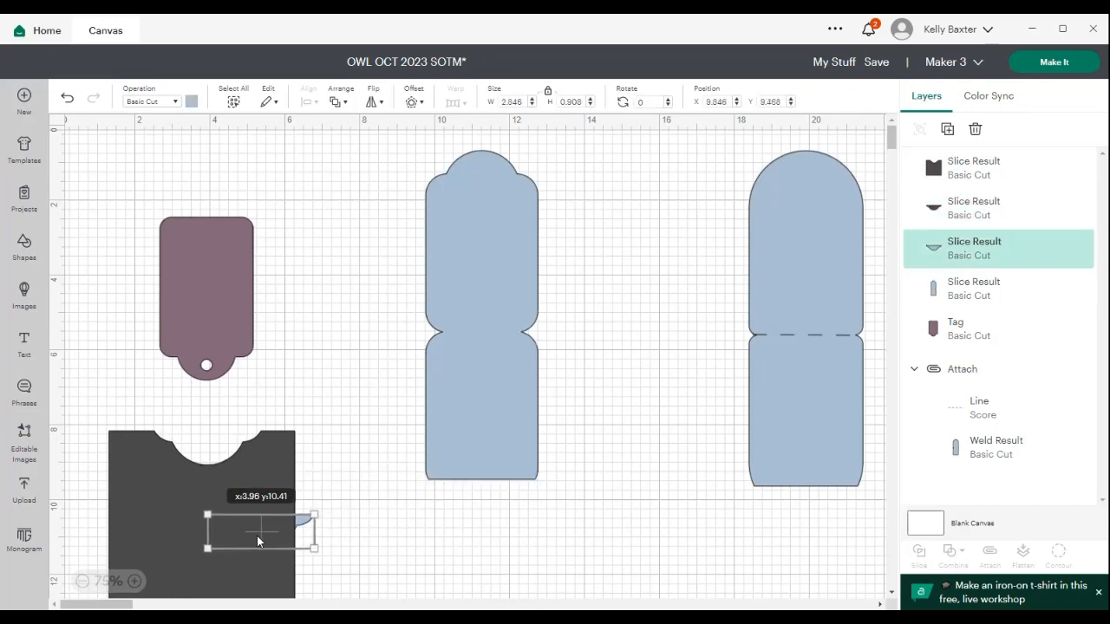
pyautogui.moveTo(79, 395)
pyautogui.mouseDown()
pyautogui.moveTo(241, 559)
pyautogui.moveTo(372, 595)
pyautogui.moveTo(314, 582)
pyautogui.mouseUp()
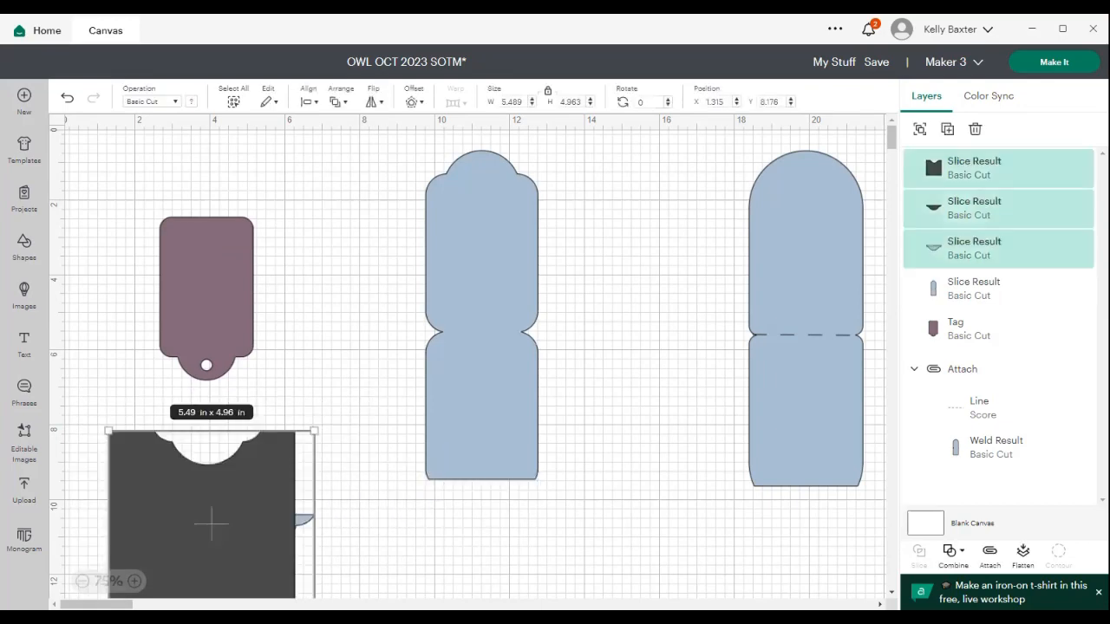
pyautogui.press('Delete')
# - Add a score line, rotate it horizontal and stretch it to about 2.59 in across the sliced base's fold notches
pyautogui.click(21, 254)
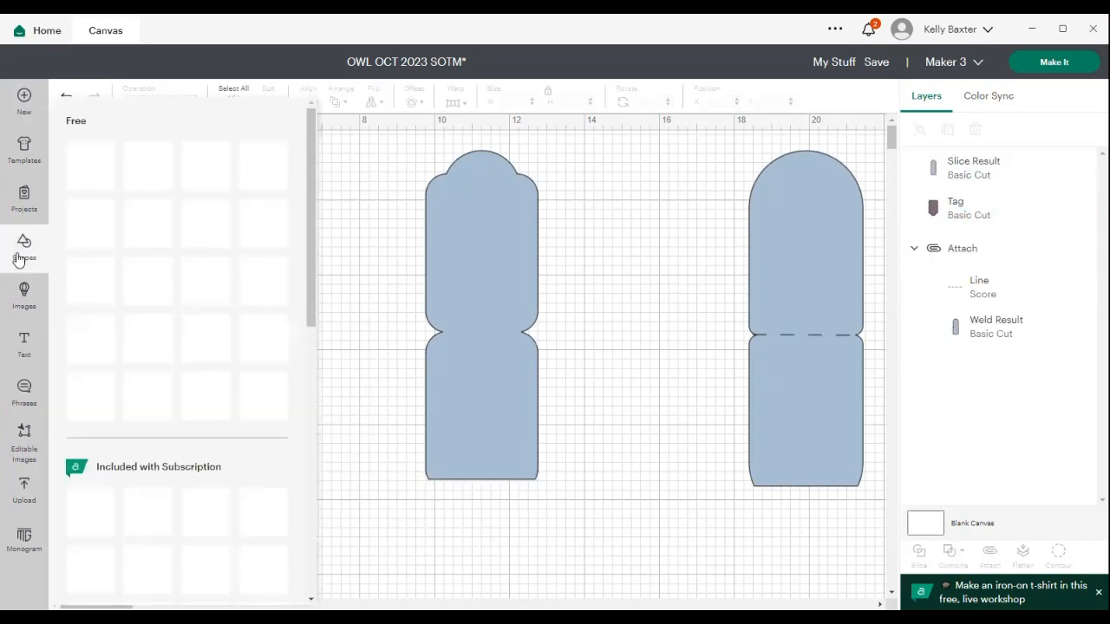
pyautogui.click(84, 178)
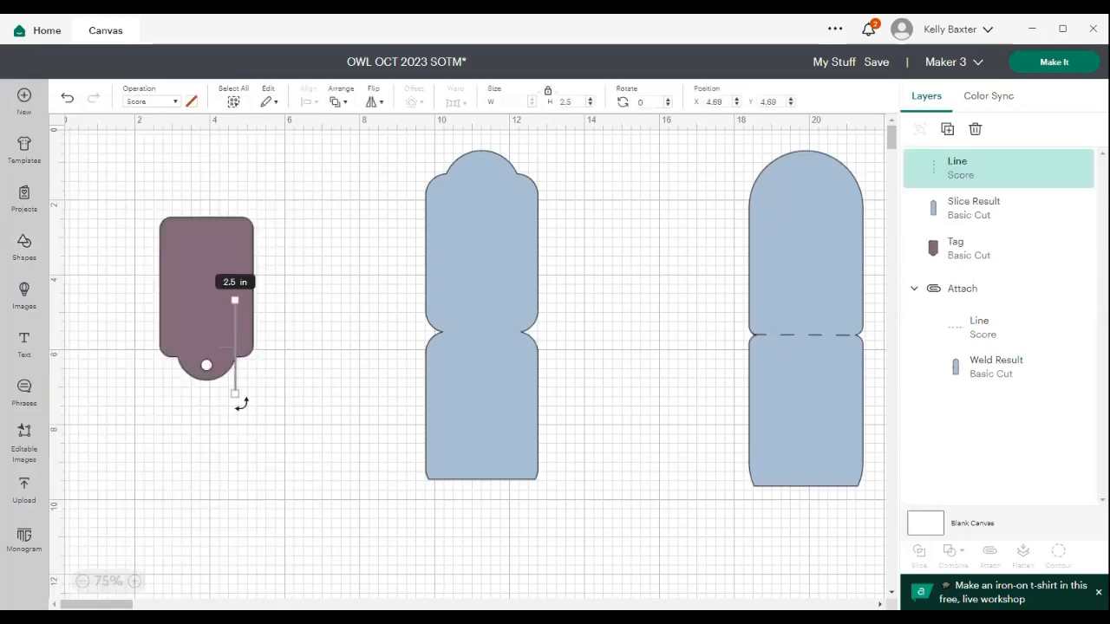
pyautogui.moveTo(239, 402); pyautogui.dragTo(322, 330)
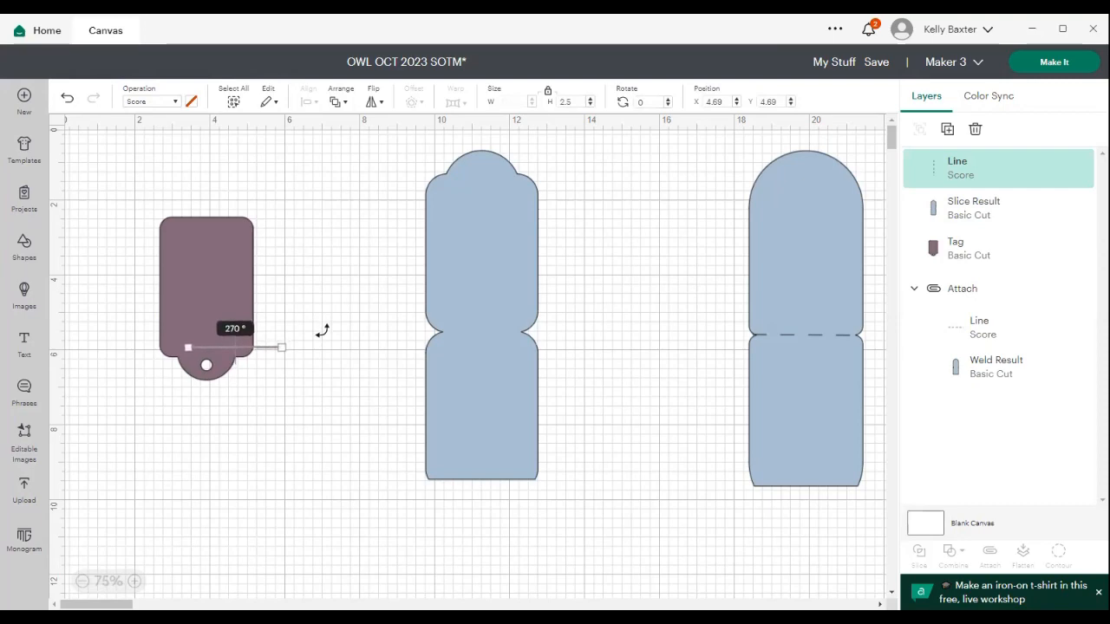
pyautogui.moveTo(268, 355); pyautogui.dragTo(528, 330)
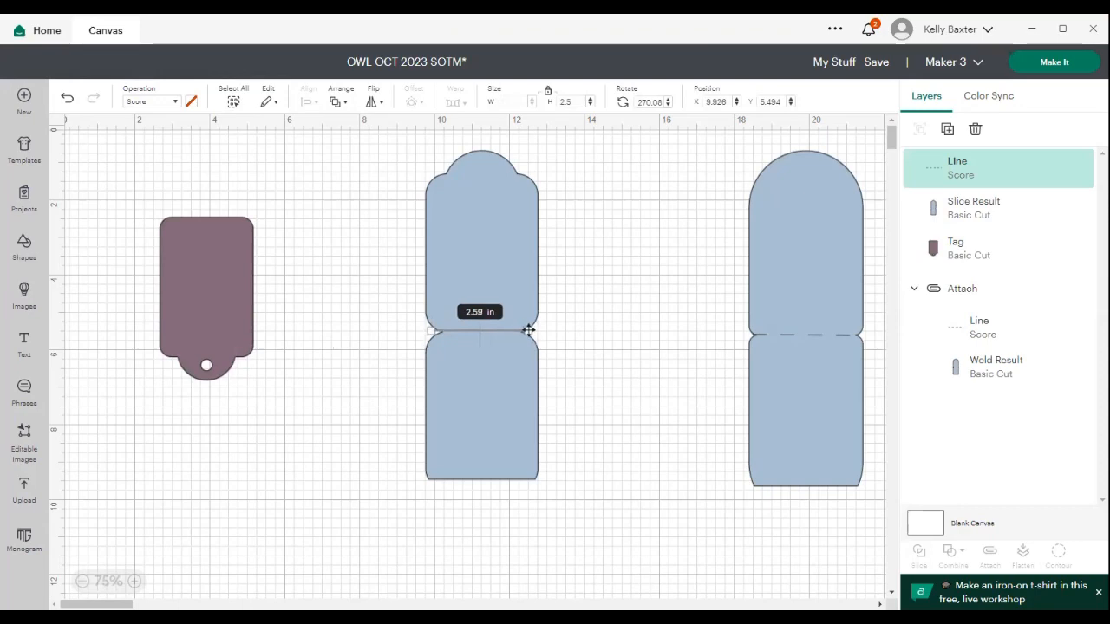
pyautogui.click(612, 352)
pyautogui.click(495, 330)
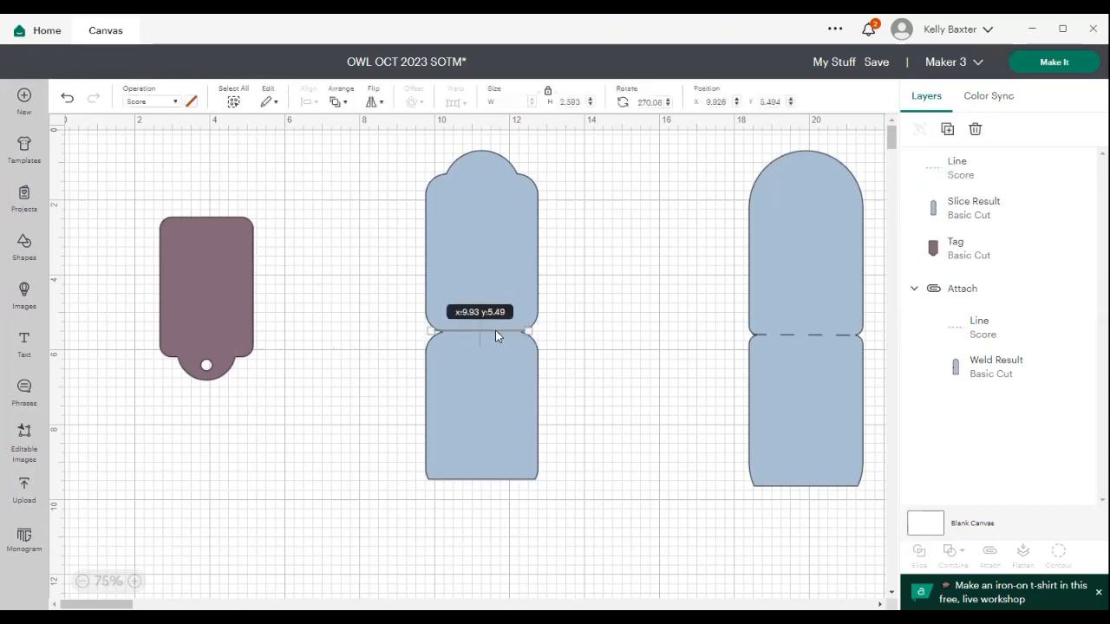
pyautogui.click(604, 370)
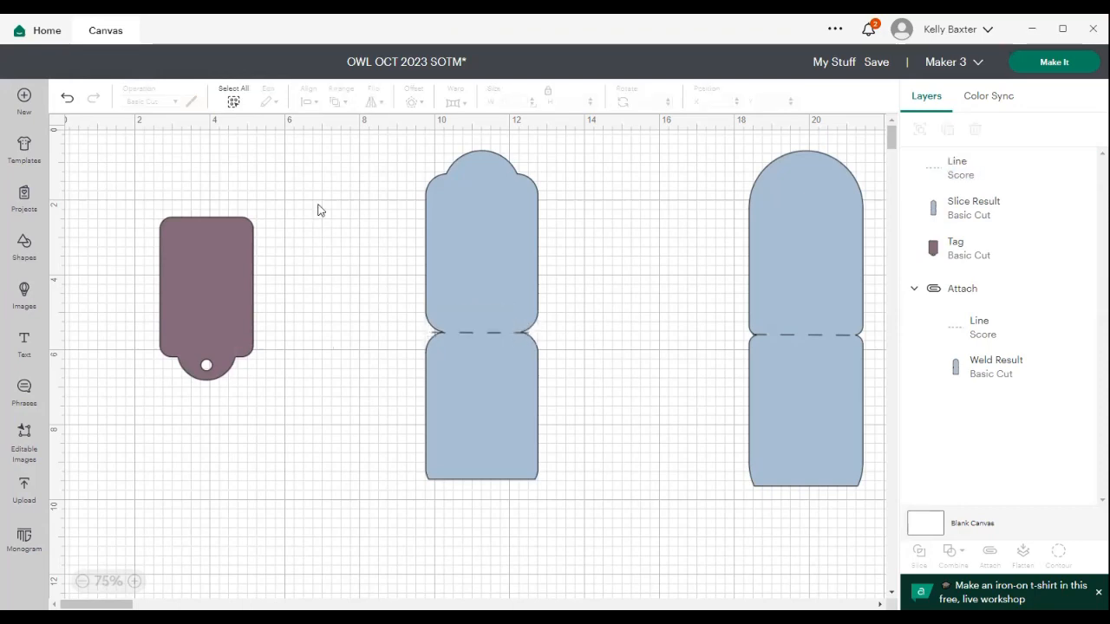
# - Attach the score line to the sliced tag base and delete the separate arched blue piece
pyautogui.moveTo(406, 154); pyautogui.dragTo(575, 518)
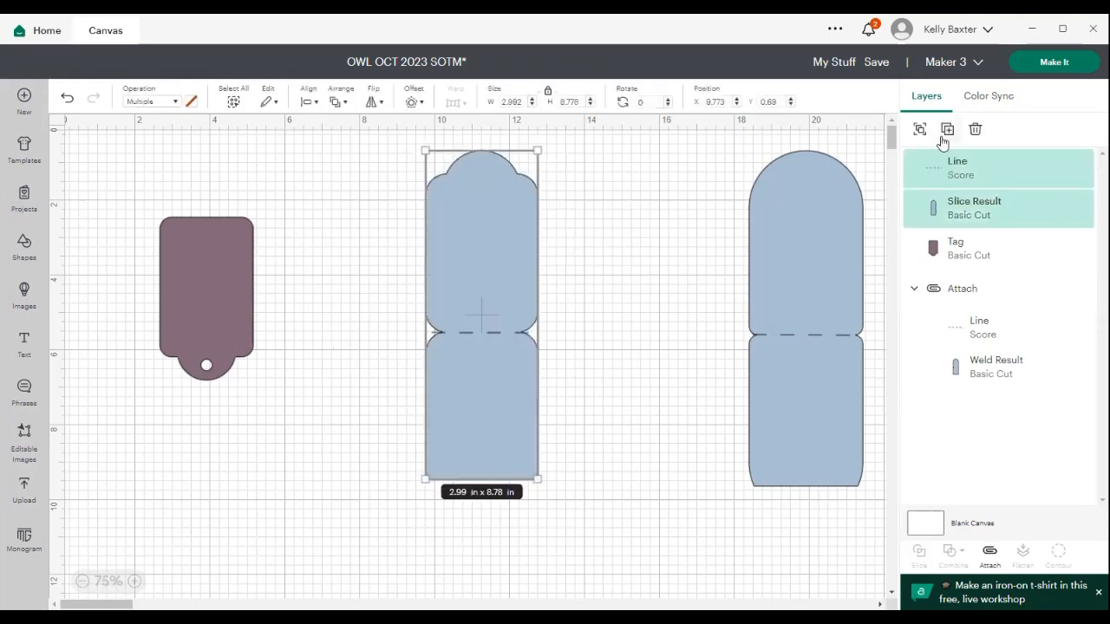
pyautogui.click(987, 556)
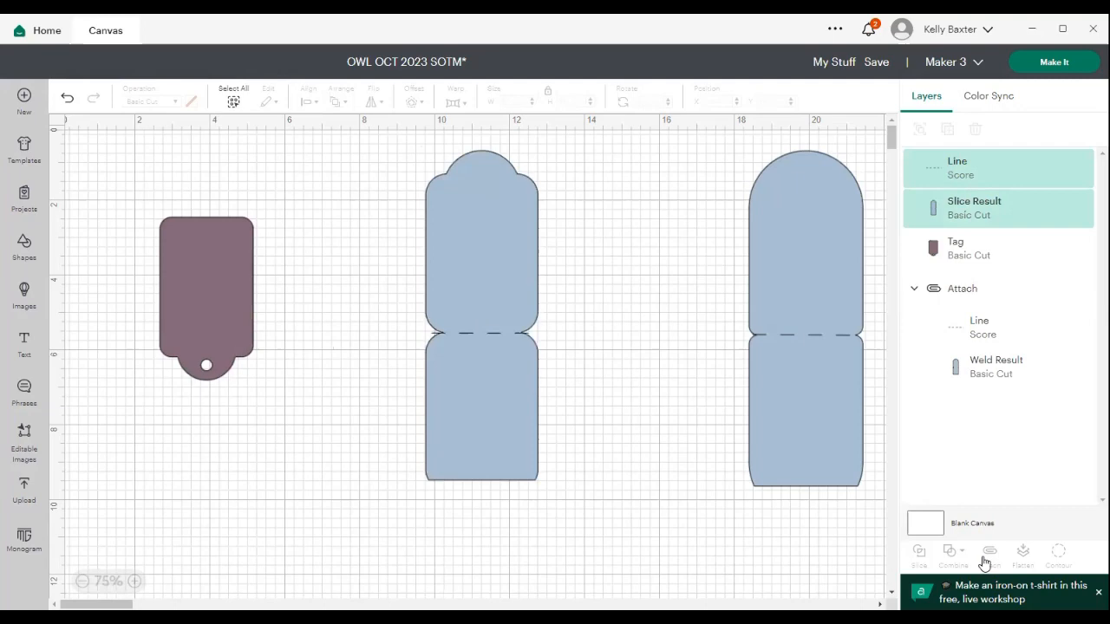
pyautogui.click(620, 397)
pyautogui.click(783, 203)
pyautogui.press('Delete')
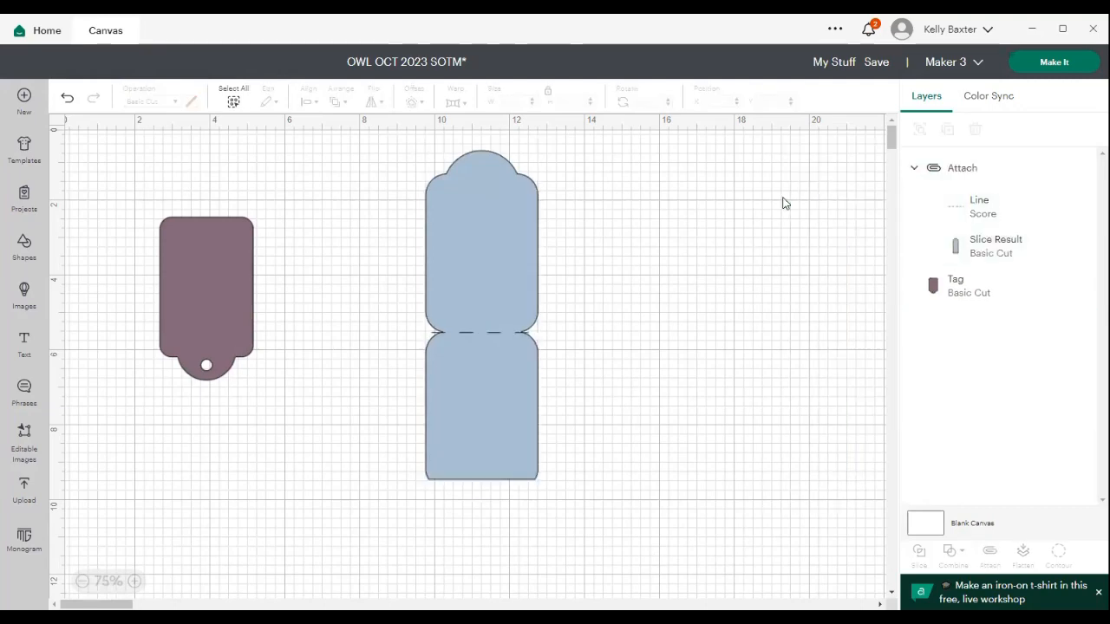
# - Flip the purple tag vertically so its hole end points up
pyautogui.click(226, 249)
pyautogui.click(373, 103)
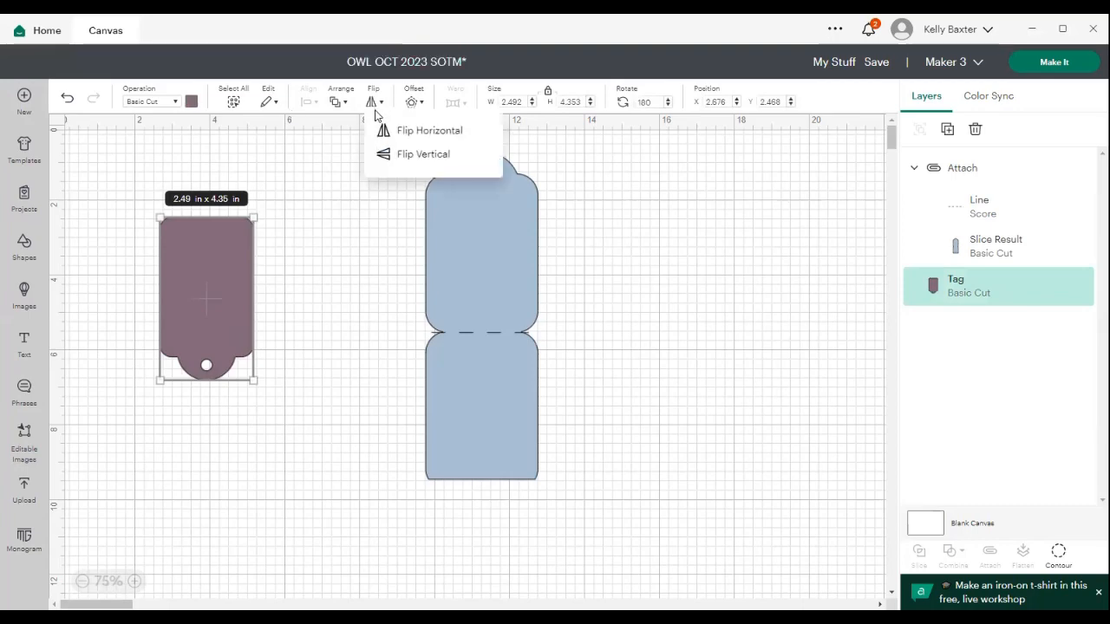
pyautogui.click(384, 153)
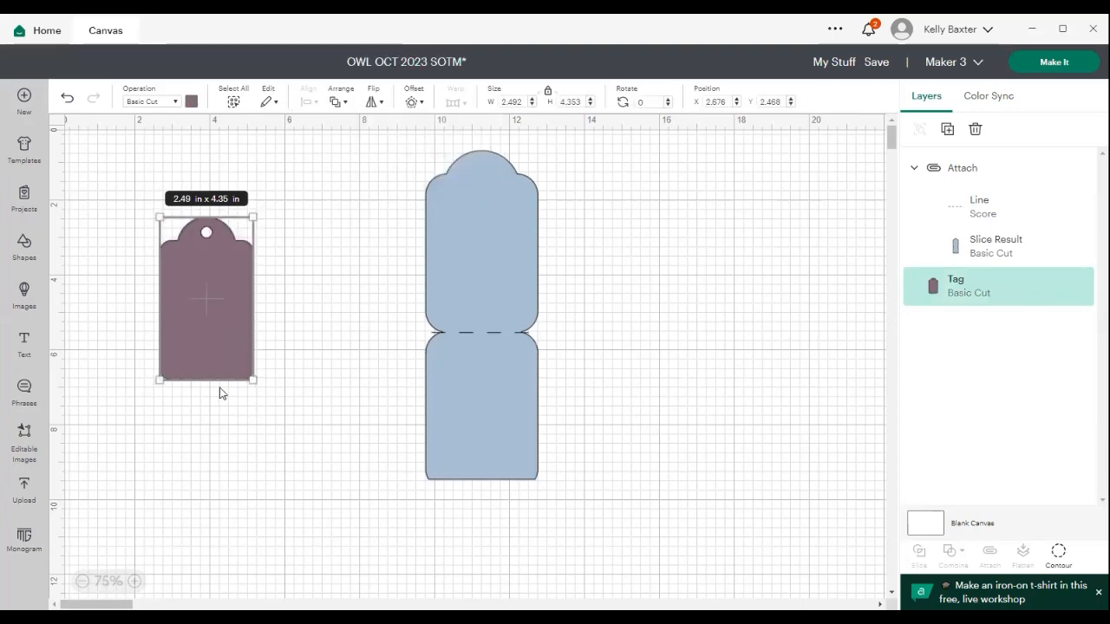
# - Place the purple tag over the upper half of the folding base, bring it to the front and center it within the blue border
pyautogui.moveTo(206, 349); pyautogui.dragTo(482, 299)
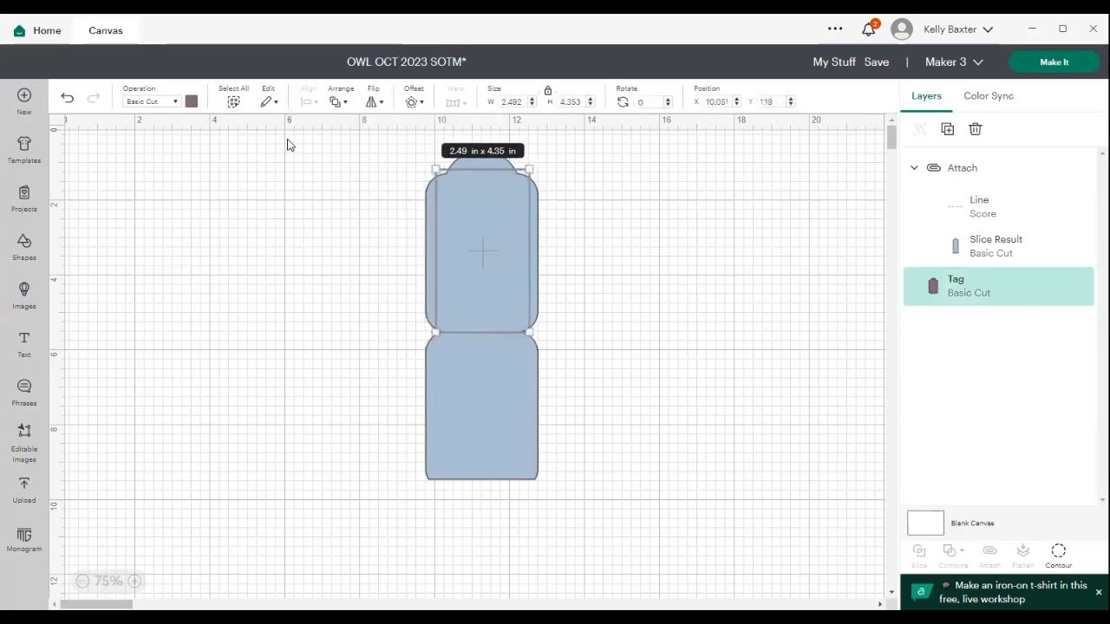
pyautogui.click(337, 104)
pyautogui.click(351, 130)
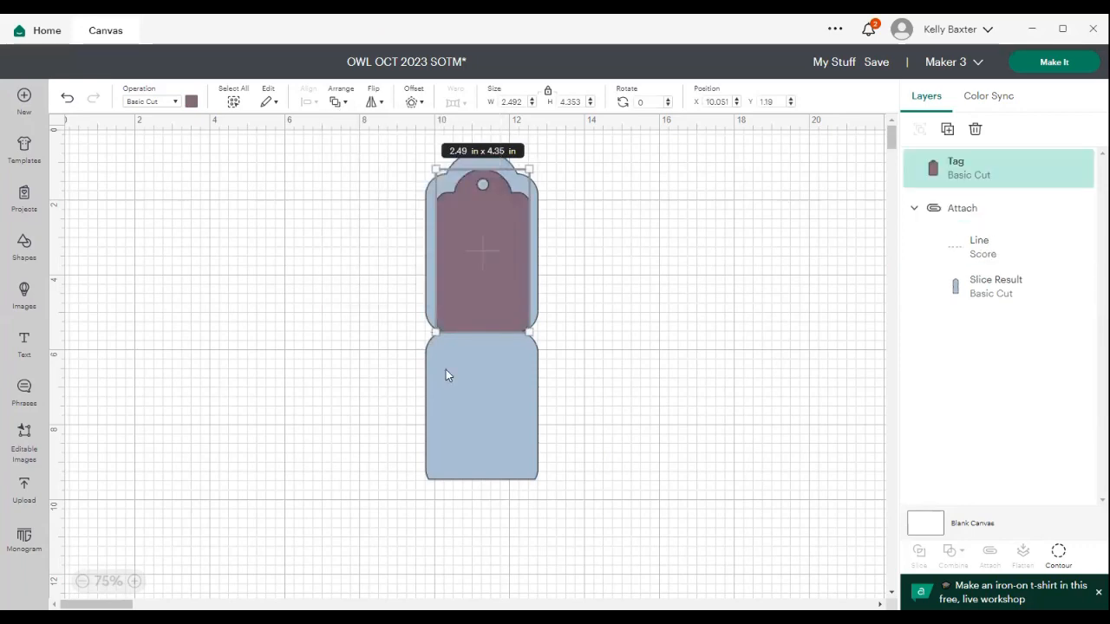
pyautogui.moveTo(483, 301); pyautogui.dragTo(482, 294)
pyautogui.click(633, 390)
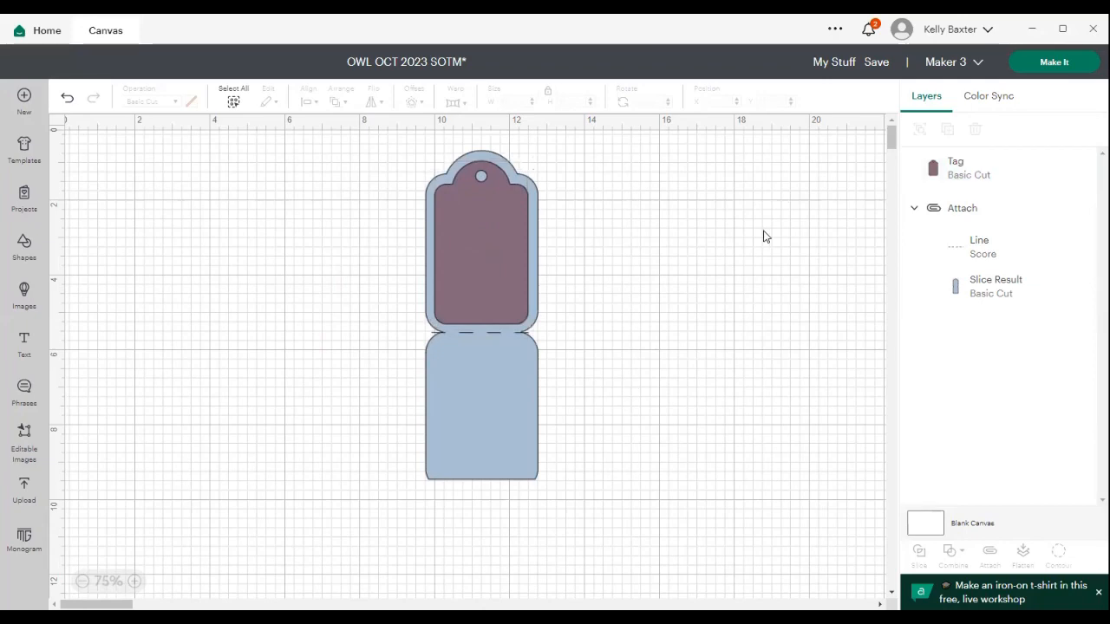